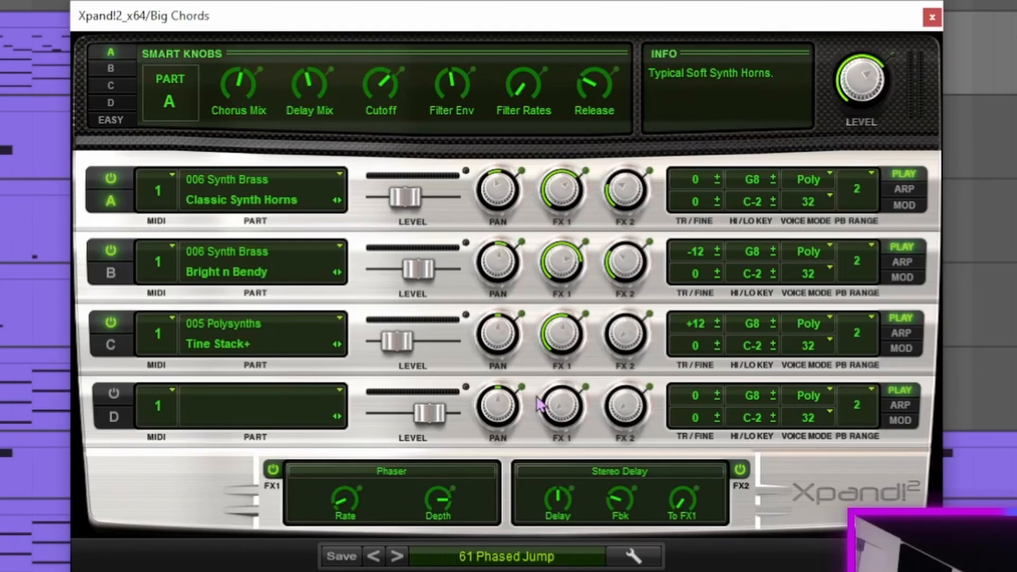
Step: Look through the sound categories available for Part A, from Soft Pads down to Synth Basses, keeping Classic Synth Horns
left_click(228, 202)
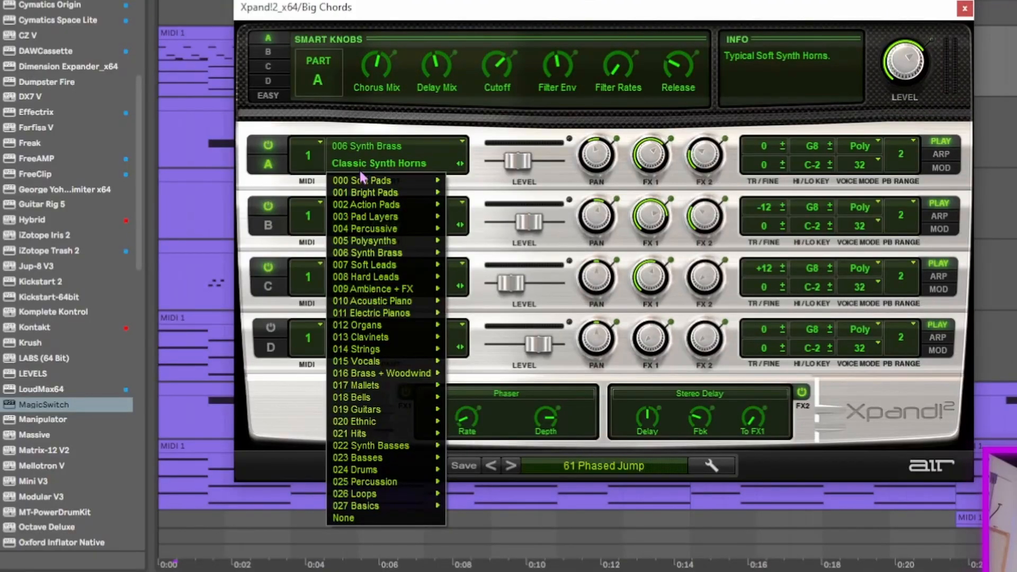
mouse_move(221, 222)
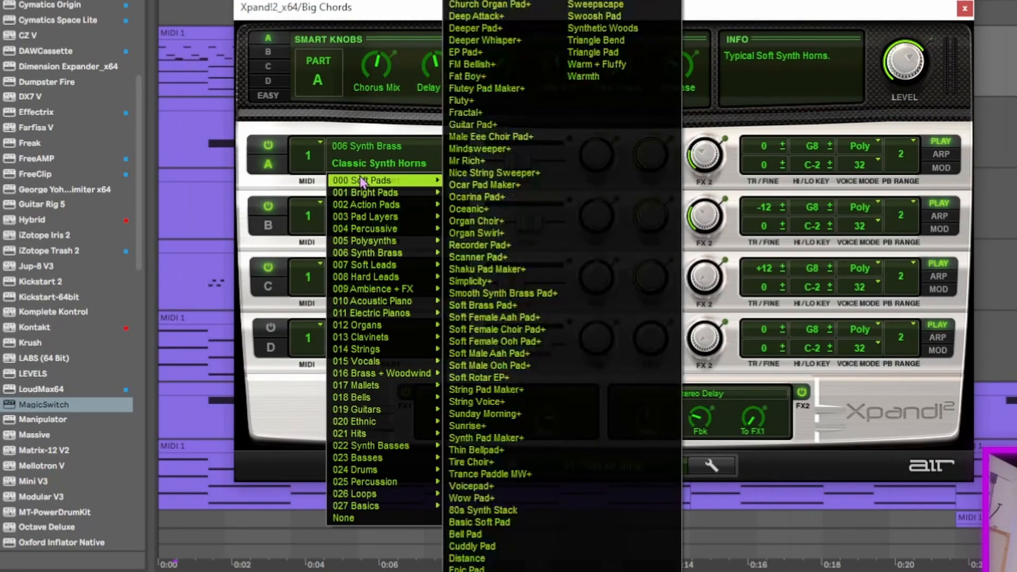
mouse_move(360, 194)
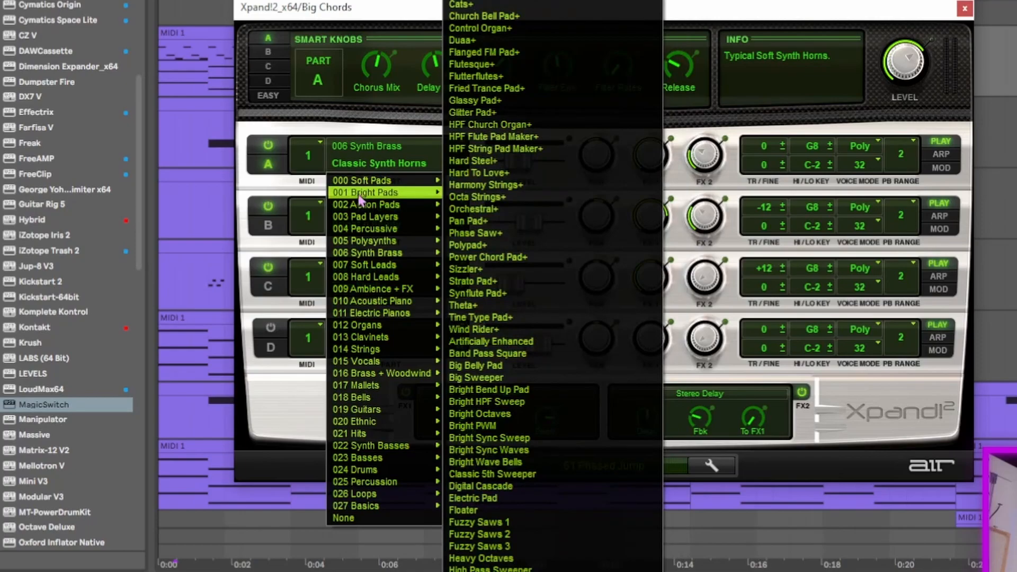
mouse_move(359, 220)
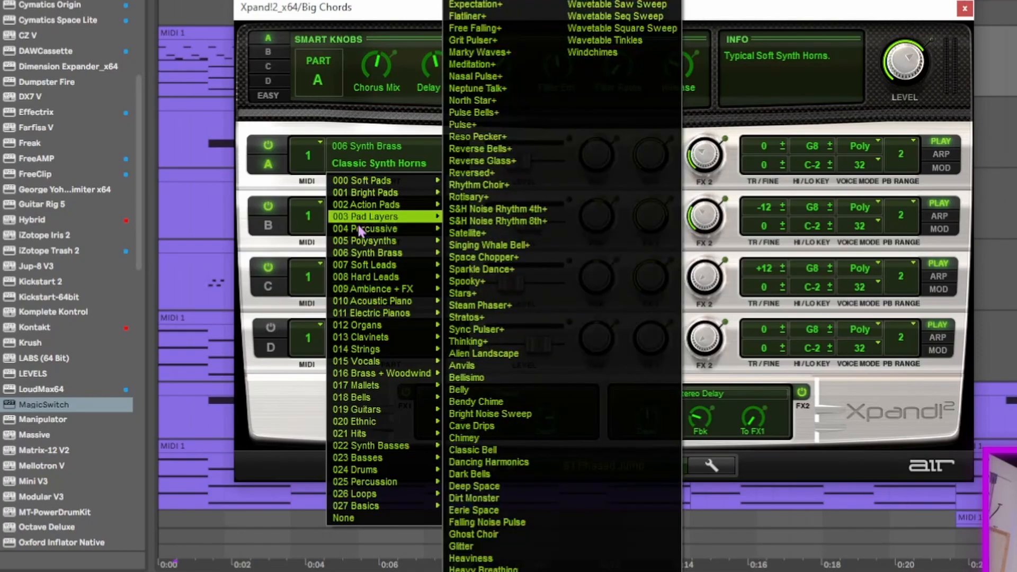
mouse_move(360, 244)
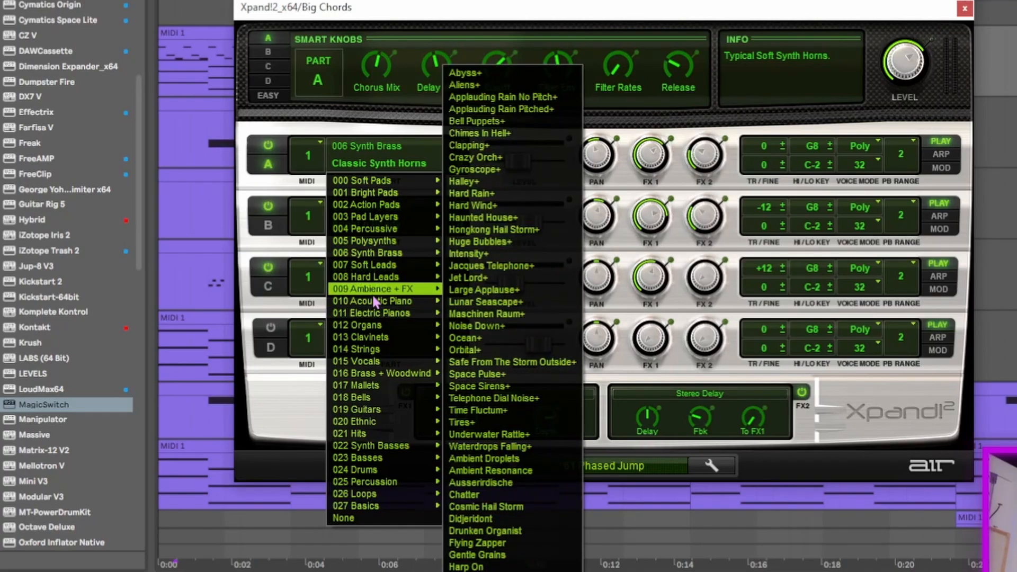
mouse_move(378, 376)
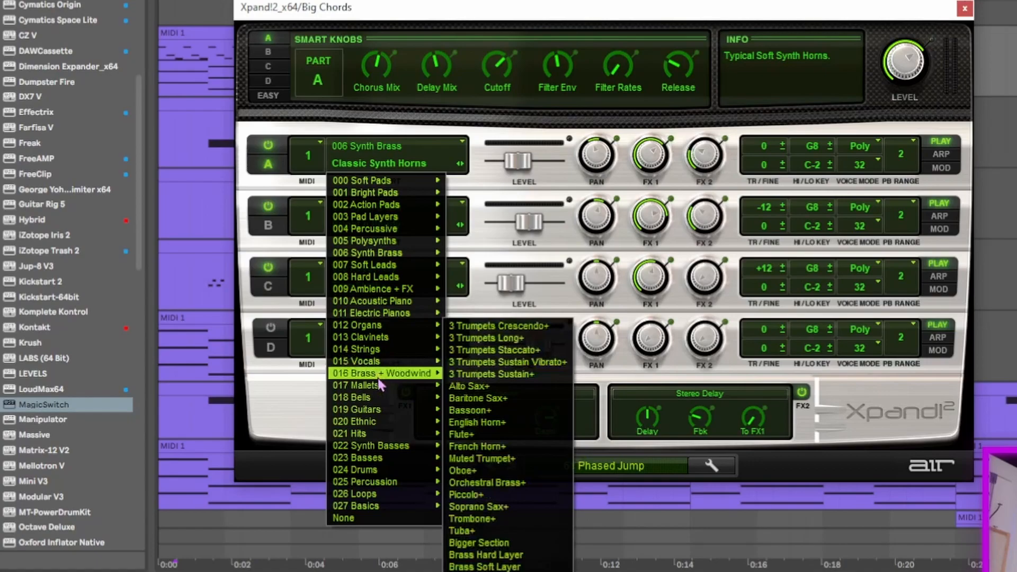
mouse_move(384, 449)
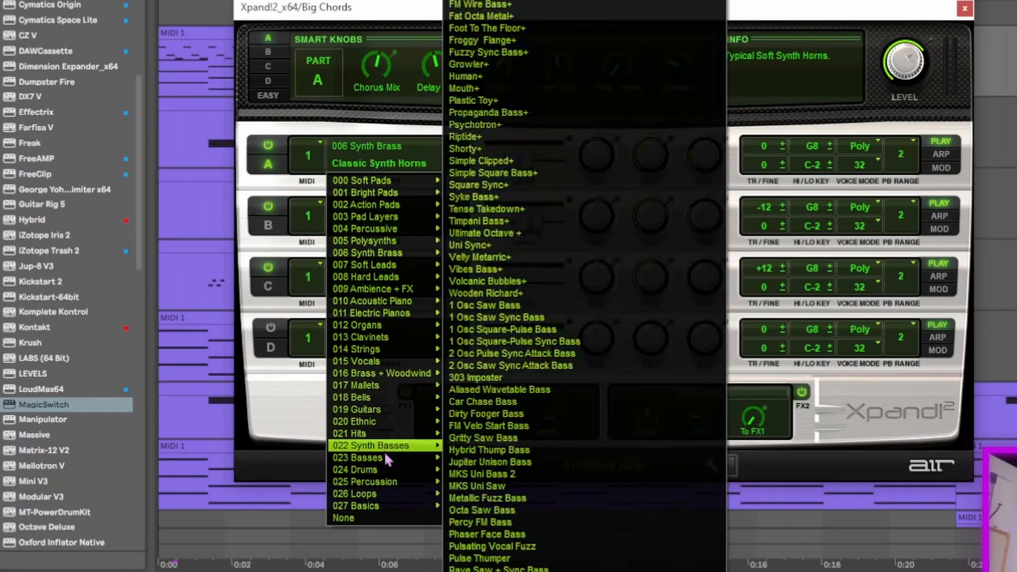
left_click(280, 434)
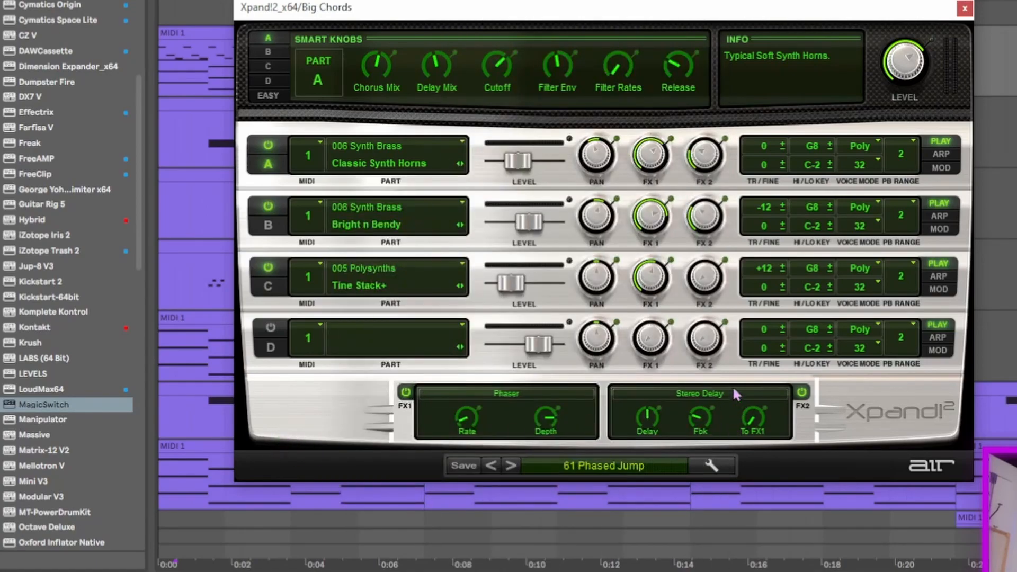
Step: Browse the plug-in's preset categories and look through the effect types available for FX1, including the reverbs, choruses and Flanger
left_click(530, 466)
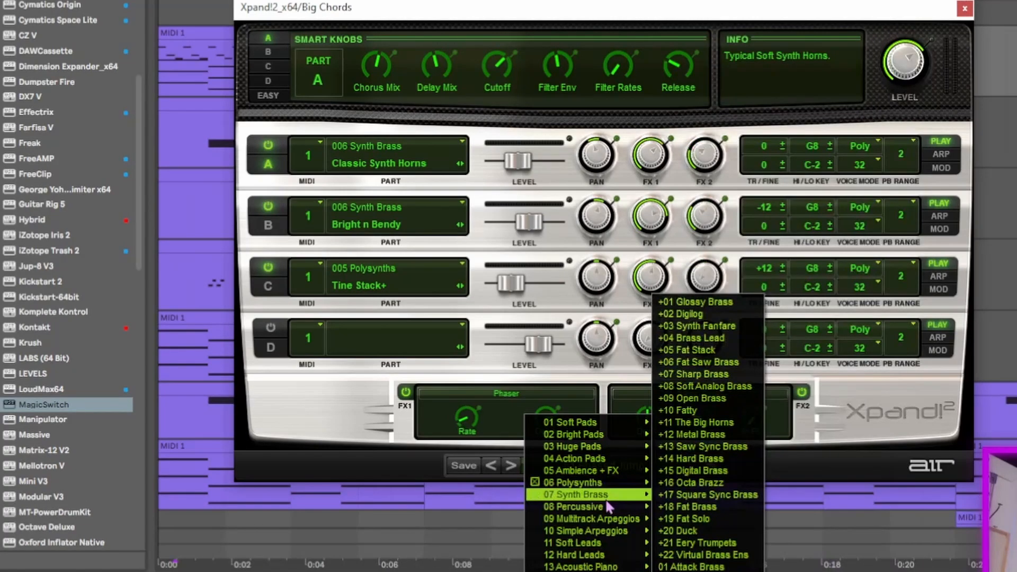
left_click(353, 414)
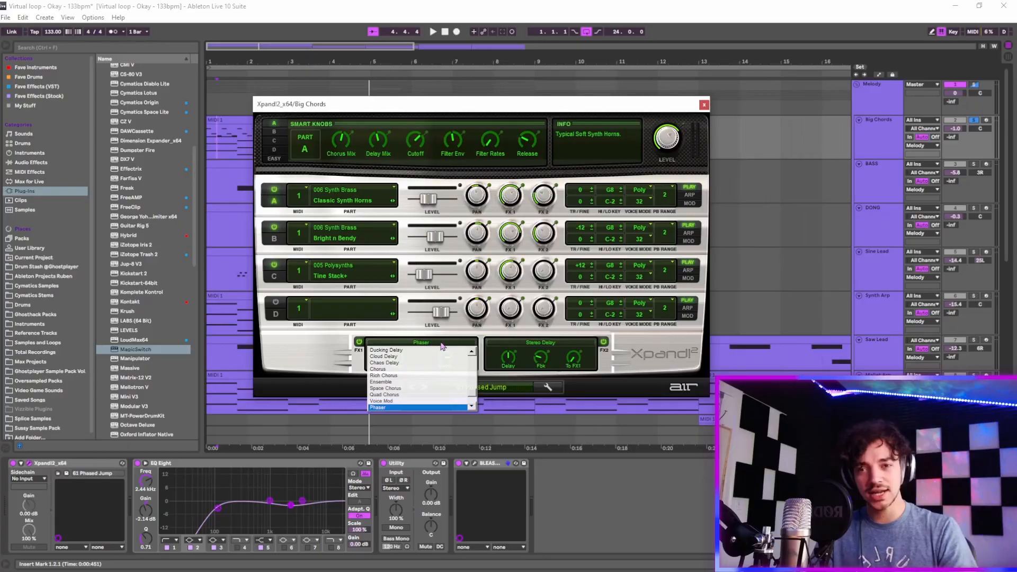
left_click(463, 465)
left_click(463, 465)
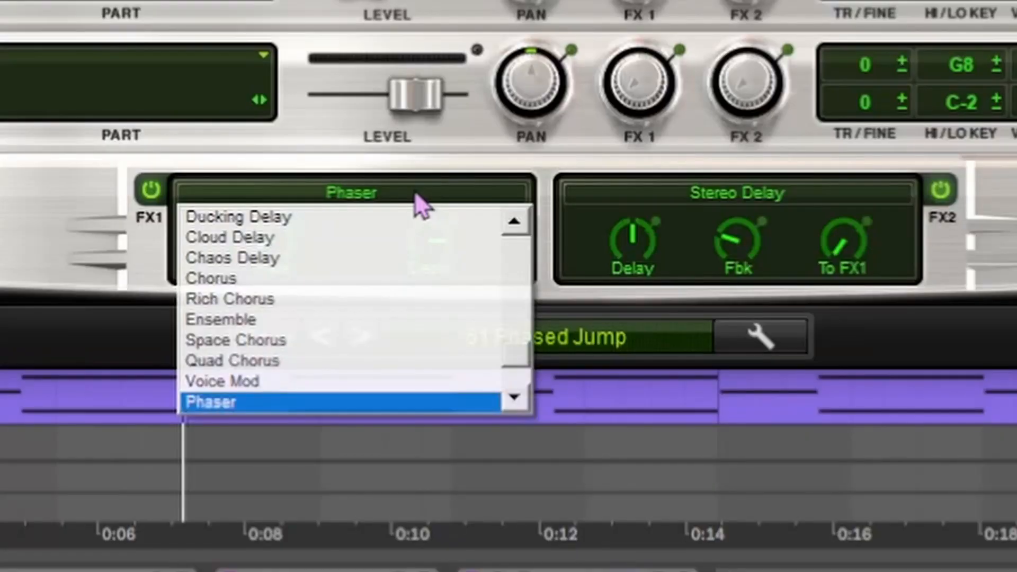
scroll(404, 341, "up", 12)
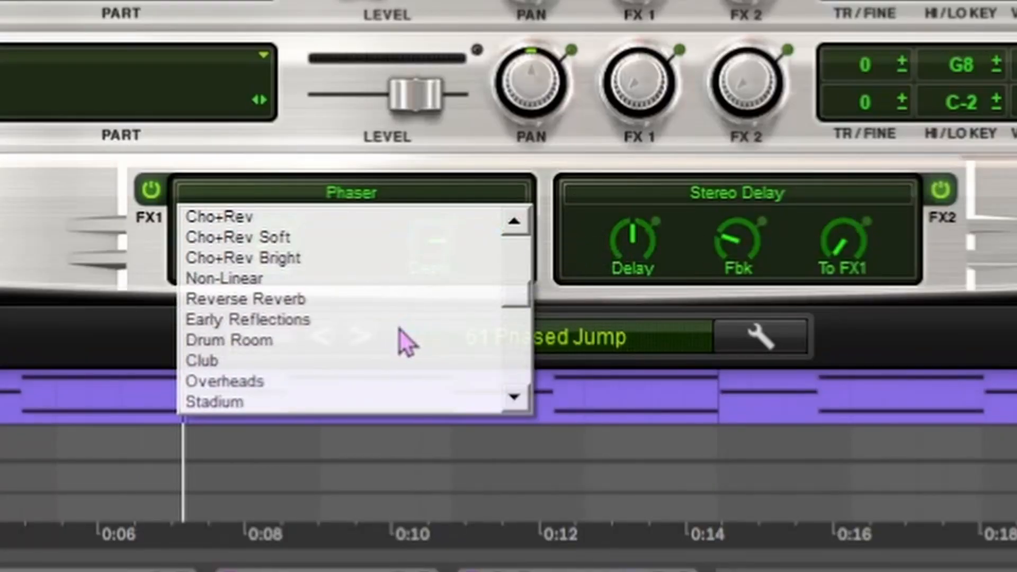
scroll(293, 233, "down", 2)
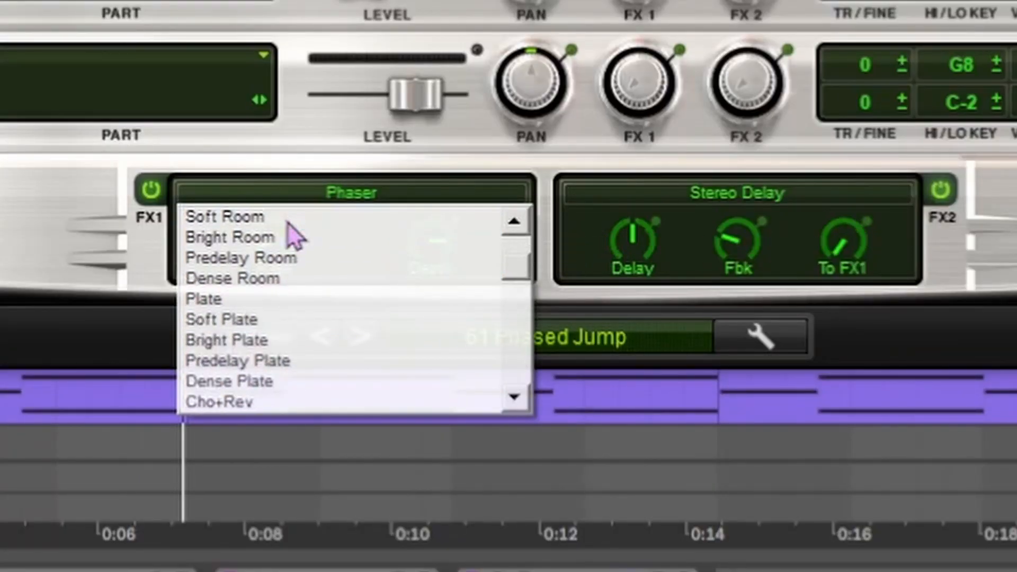
scroll(293, 236, "down", 3)
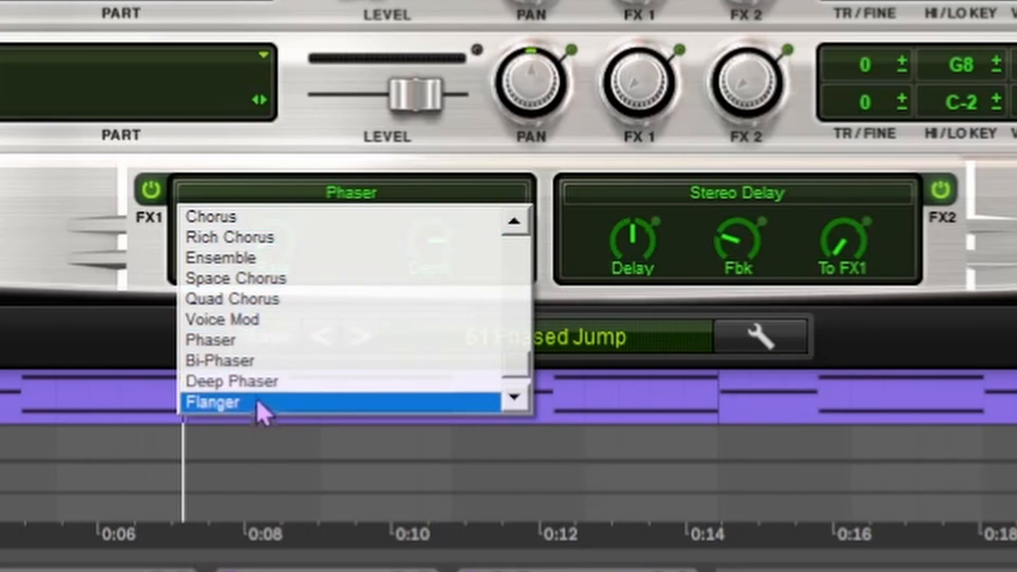
Step: Look through the factory presets in the 06 Polysynths category without loading another one
left_click(404, 152)
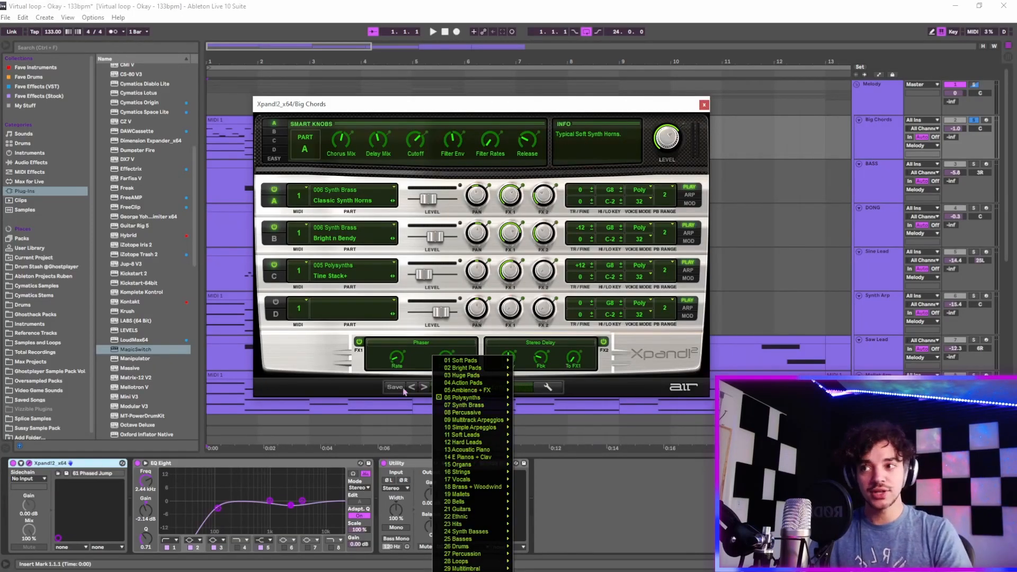
mouse_move(464, 403)
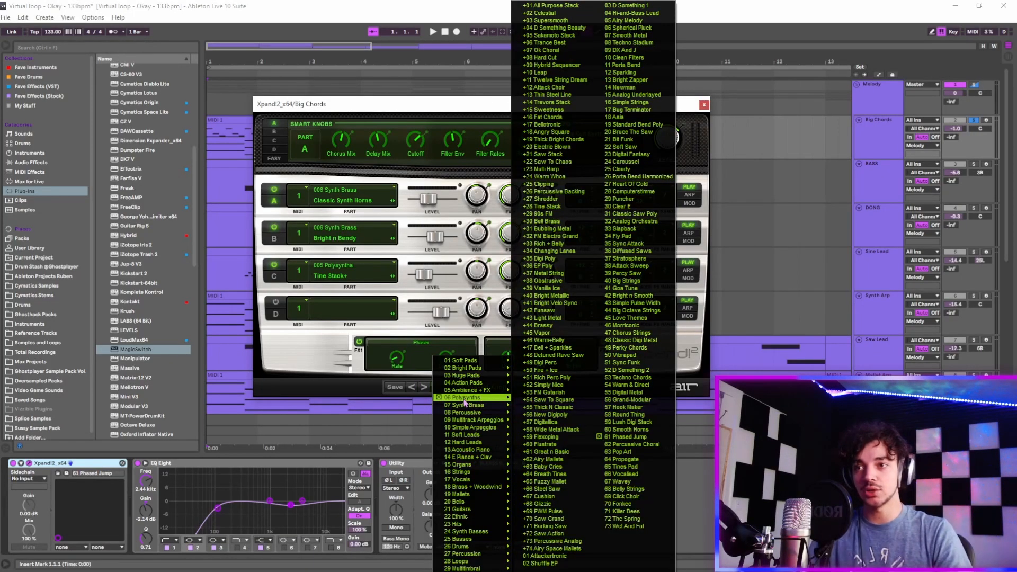
left_click(341, 390)
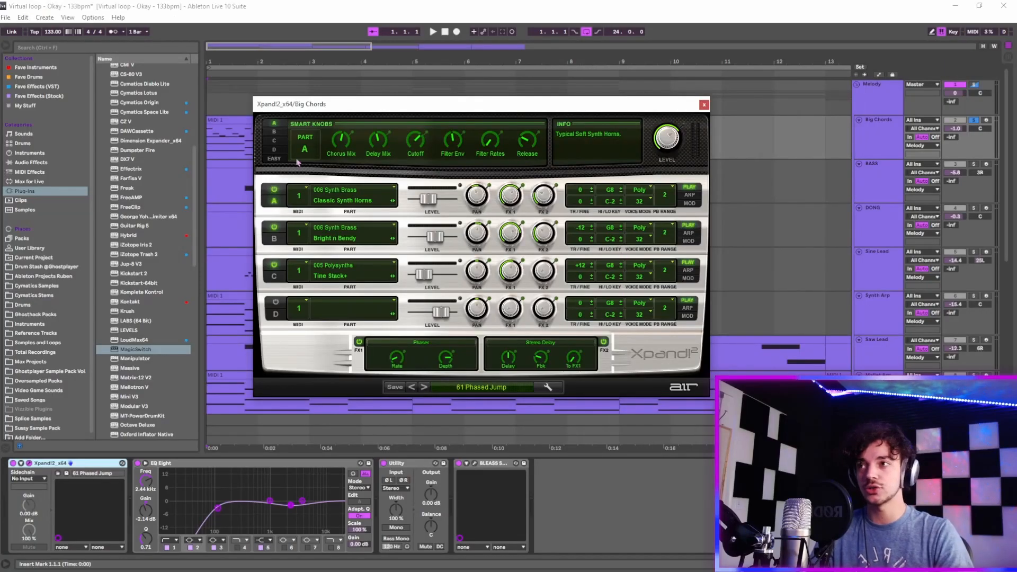
Step: Switch the smart knobs to the Easy page and look over the preset categories again
left_click(280, 161)
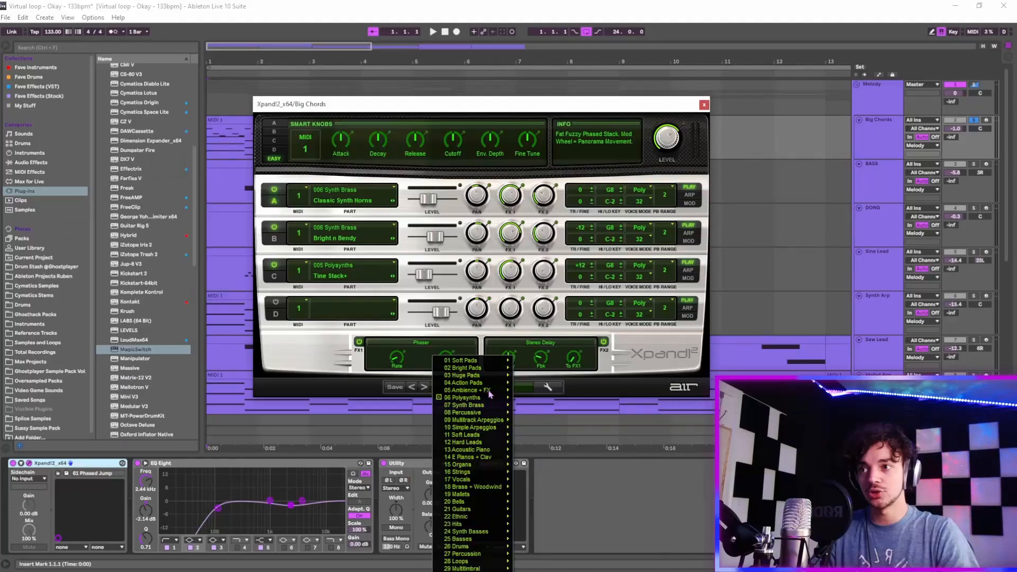
mouse_move(478, 424)
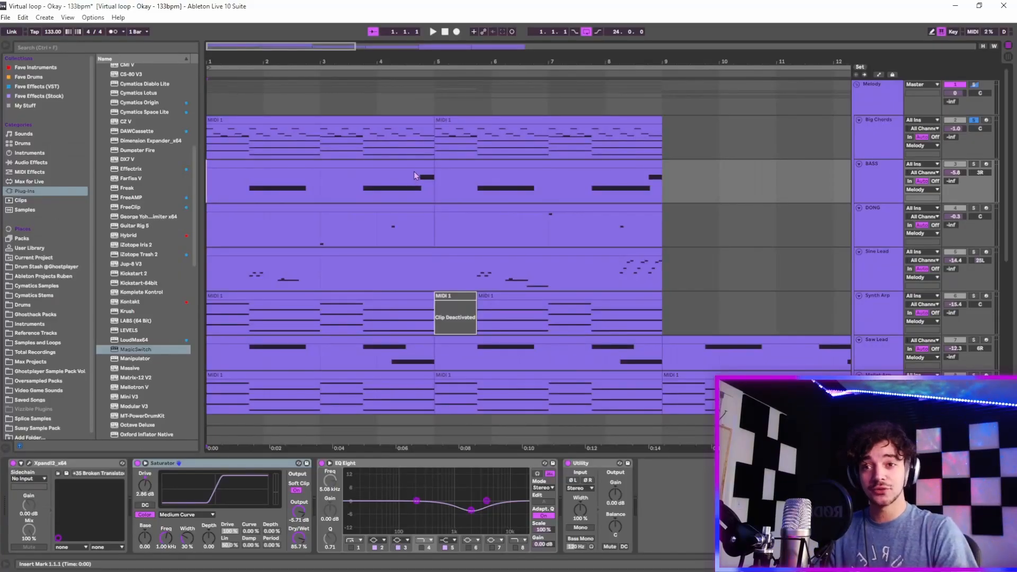
Step: Hide the device view and start playback of the full arrangement from bar 1
key("ctrl+alt+l")
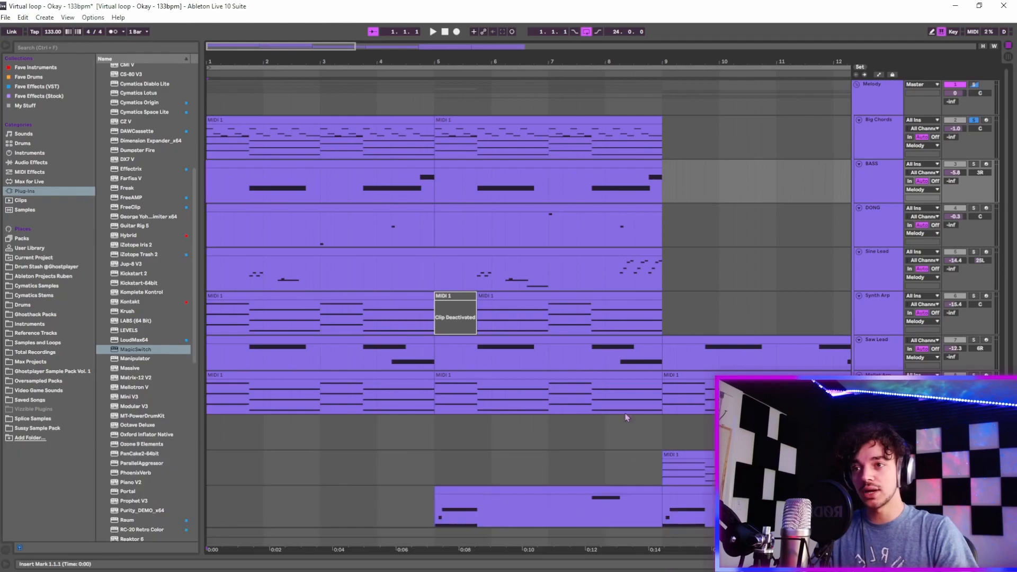
scroll(634, 439, "down", 3)
scroll(602, 363, "down", 1)
left_click_drag(289, 48, 289, 21)
key("space")
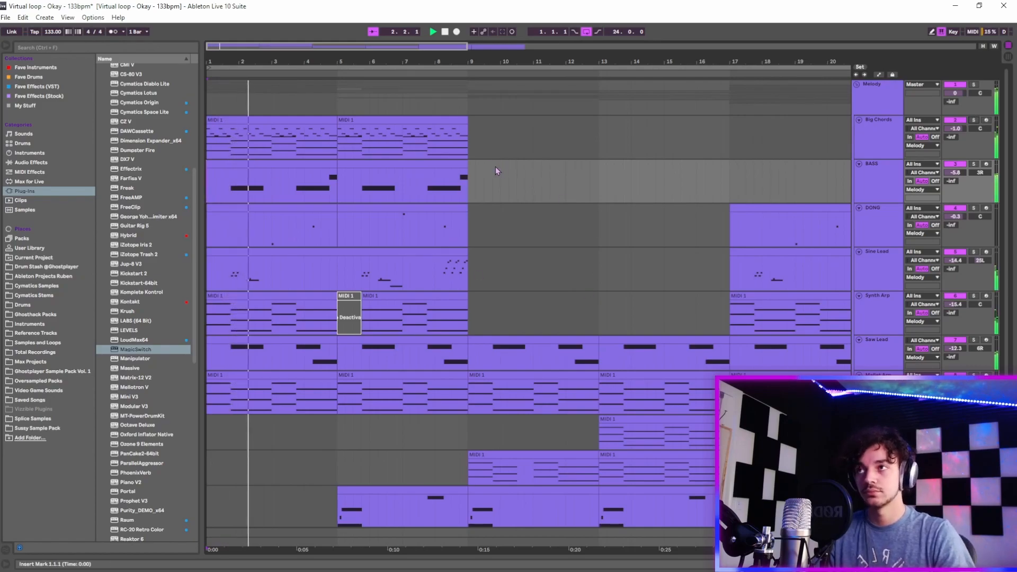
Step: Follow the playback through the arrangement, reviewing the lower tracks from Synth Arp down to High
left_click_drag(387, 59, 363, 62)
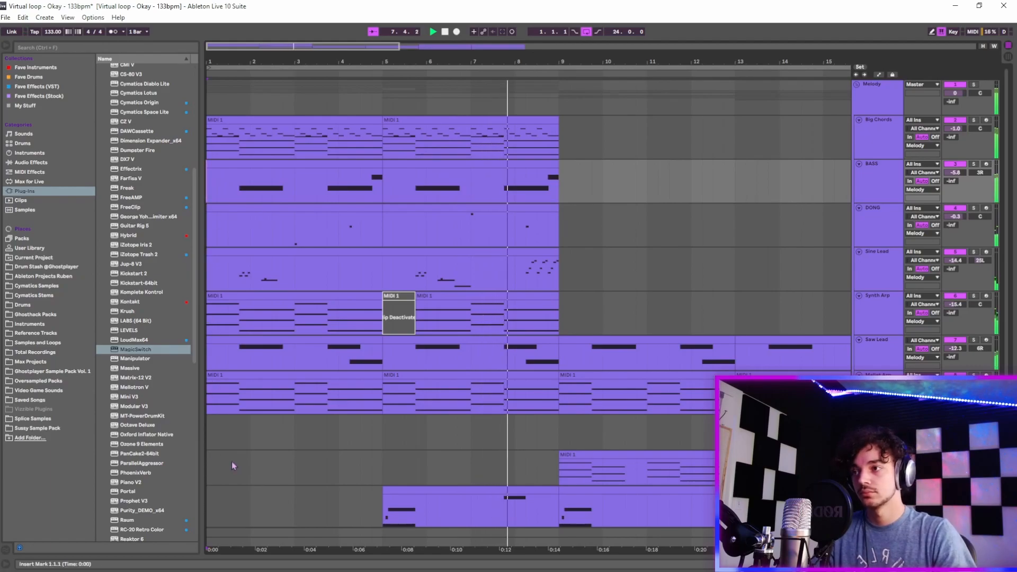
scroll(254, 492, "down", 1)
scroll(254, 487, "down", 3)
scroll(294, 472, "down", 4)
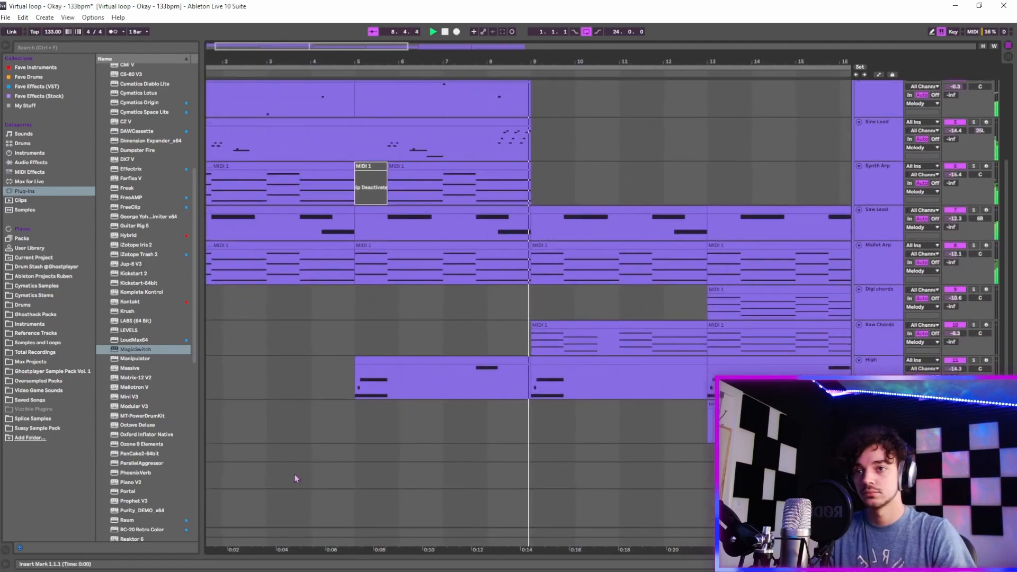
scroll(295, 476, "down", 1)
left_click_drag(280, 44, 281, 49)
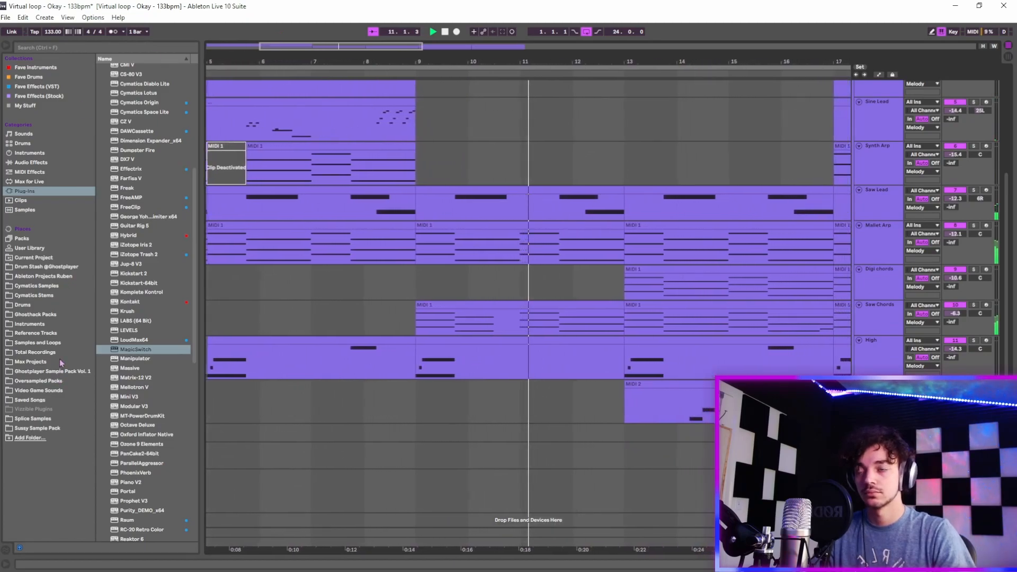
scroll(250, 503, "down", 1)
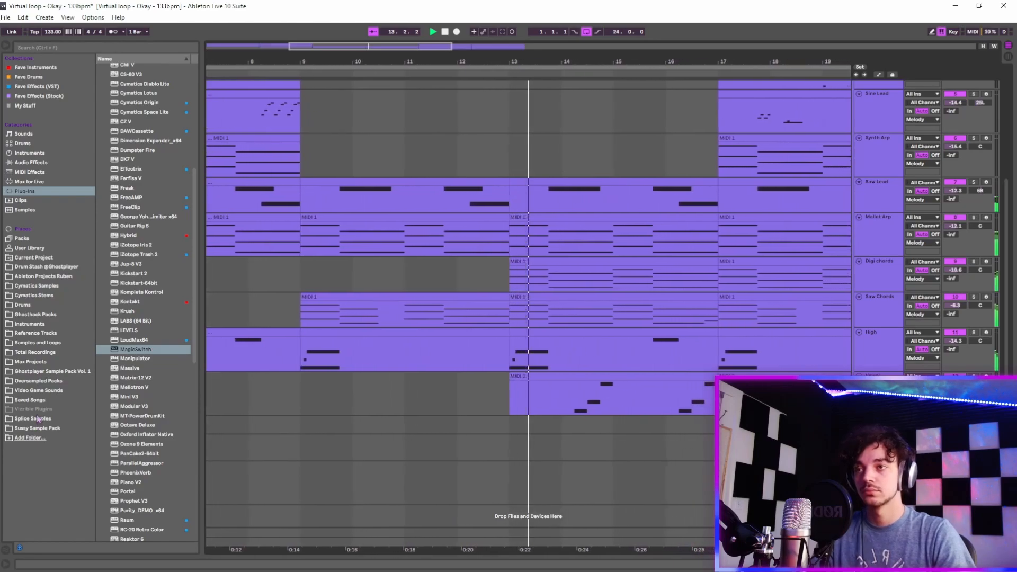
scroll(260, 475, "up", 2)
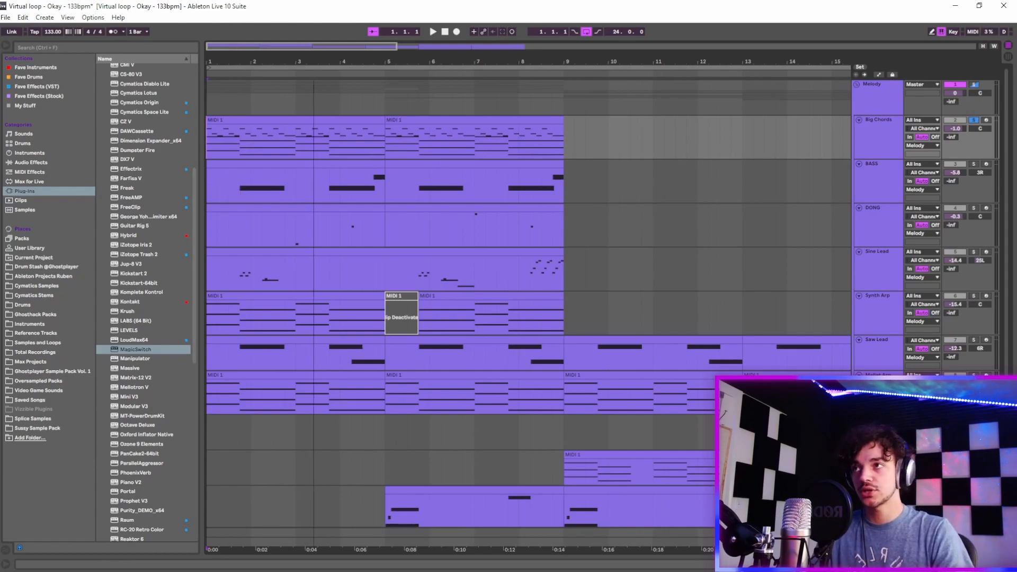
Step: Play the soloed Big Chords track on its own and examine its first bars of notes
left_click_drag(271, 62, 272, 77)
key("space")
scroll(389, 195, "down", 3)
scroll(424, 238, "up", 3)
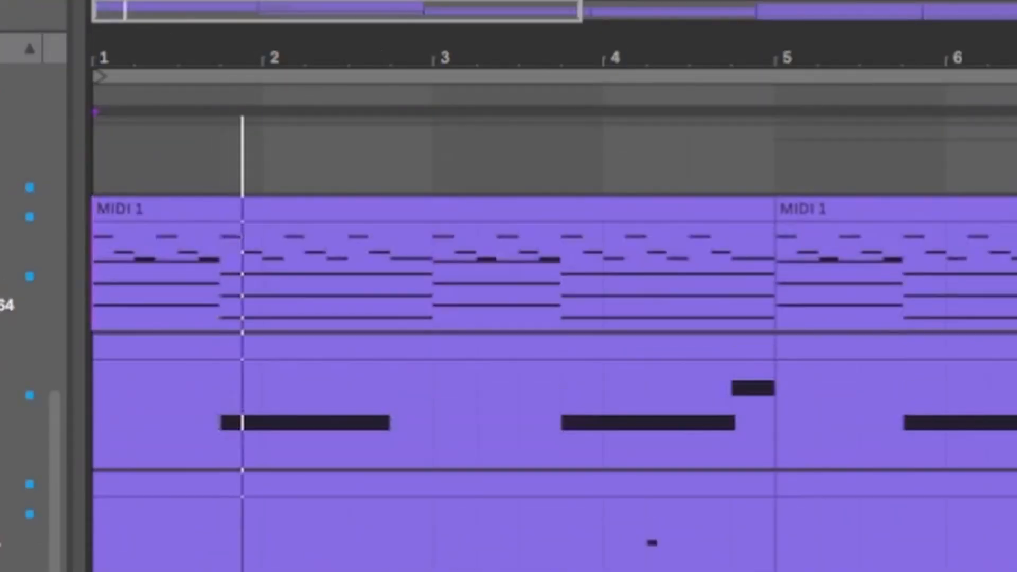
scroll(550, 339, "up", 1)
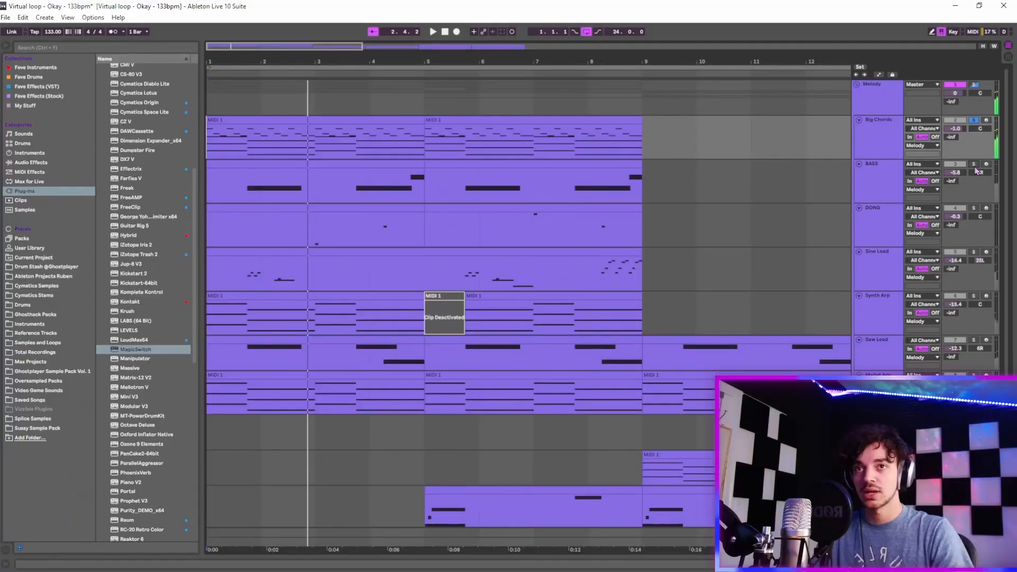
Step: Inspect the Xpand!2 sound on the BASS track and its presets in the 24 Synth Basses category
left_click(234, 182)
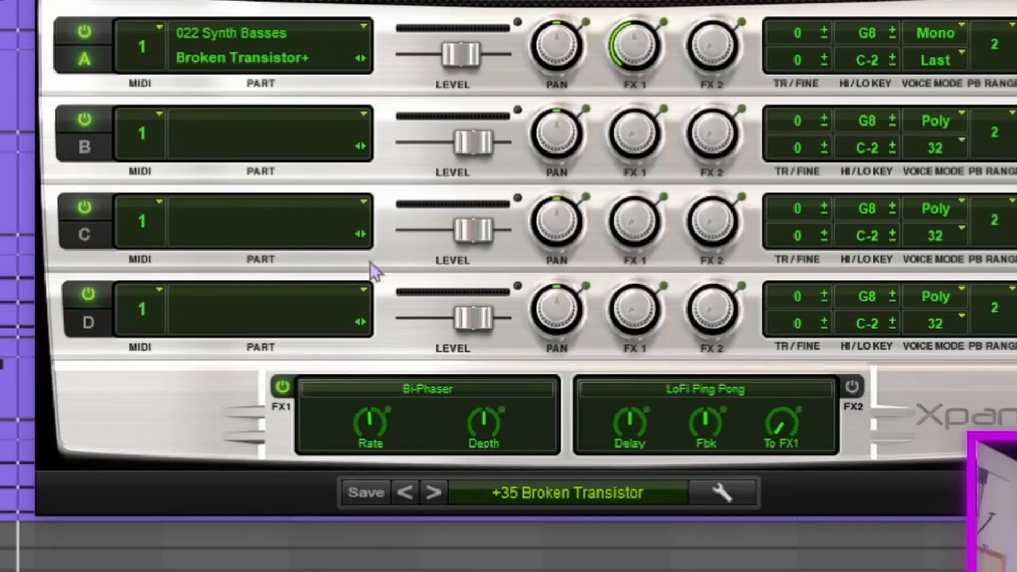
left_click(557, 499)
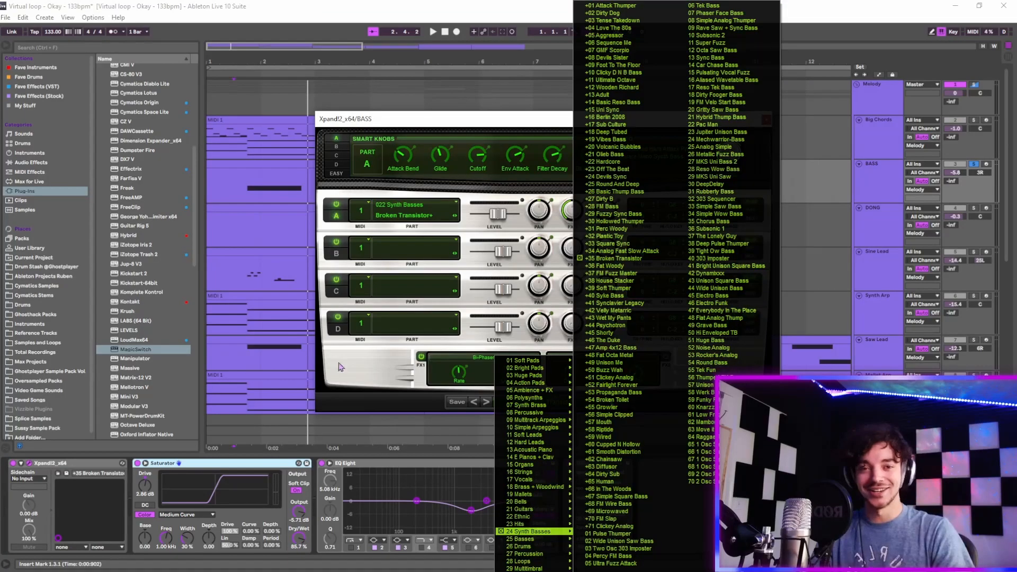
Step: Bypass the Saturator and EQ Eight on the BASS track
left_click(157, 470)
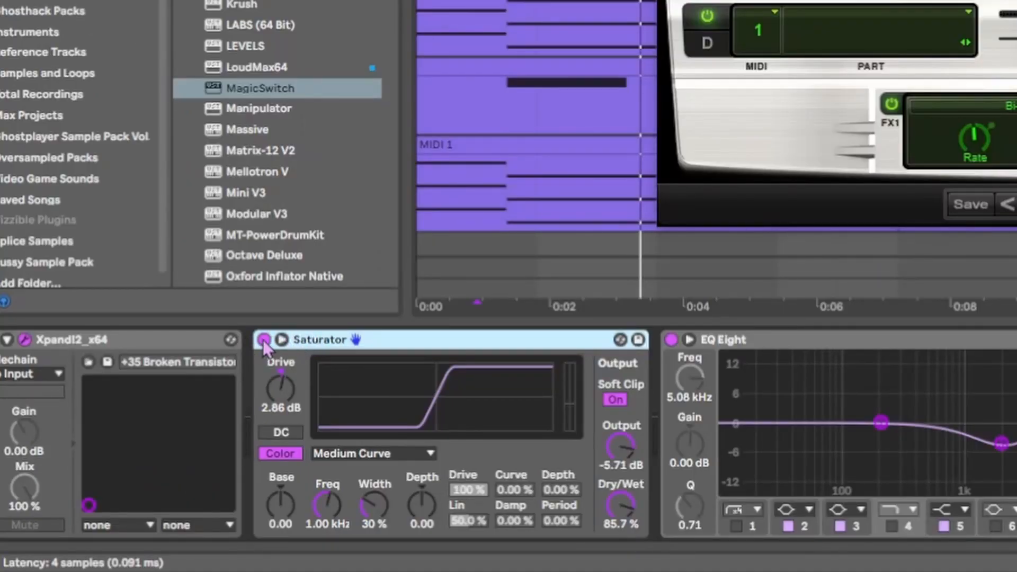
left_click(264, 340)
left_click(671, 340)
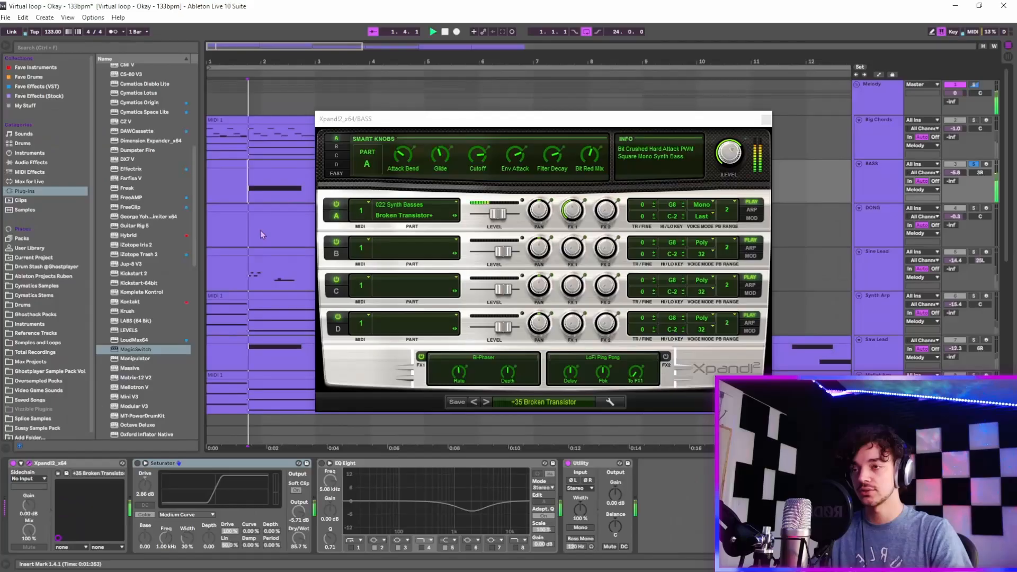
Step: View the effect types for the bass sound's FX1 slot, keeping Bi-Phaser, and play the bass line
left_click(491, 358)
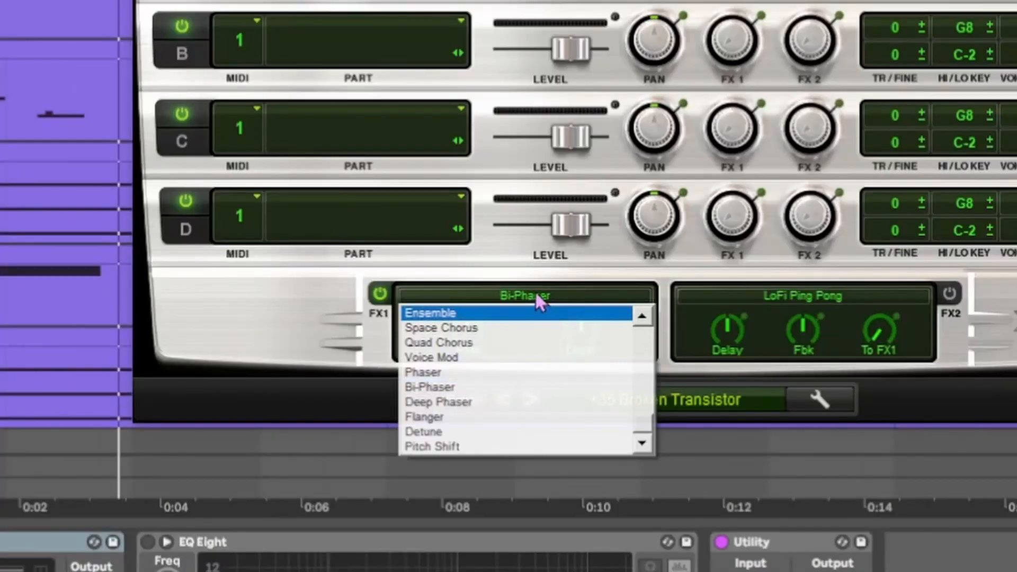
left_click(536, 298)
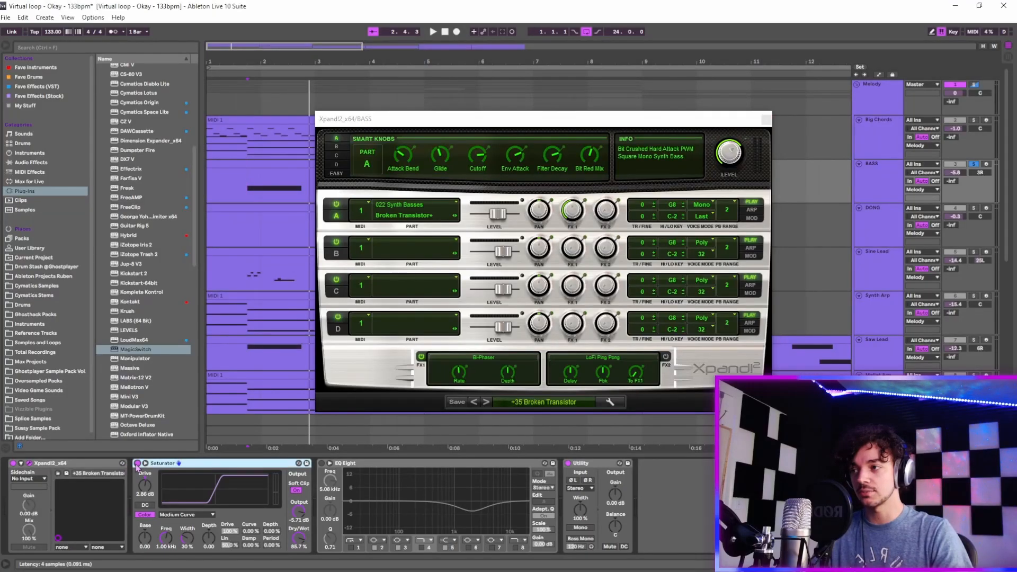
key("space")
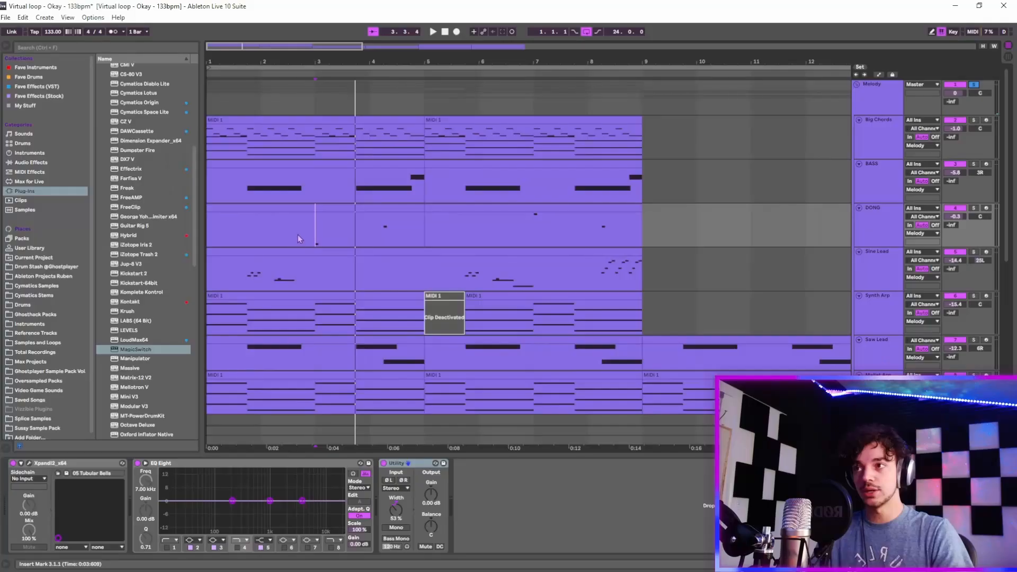
Step: Play the loop from just before the first note on the DONG track
left_click(301, 236)
key("space")
scroll(484, 260, "down", 2)
scroll(495, 236, "up", 3)
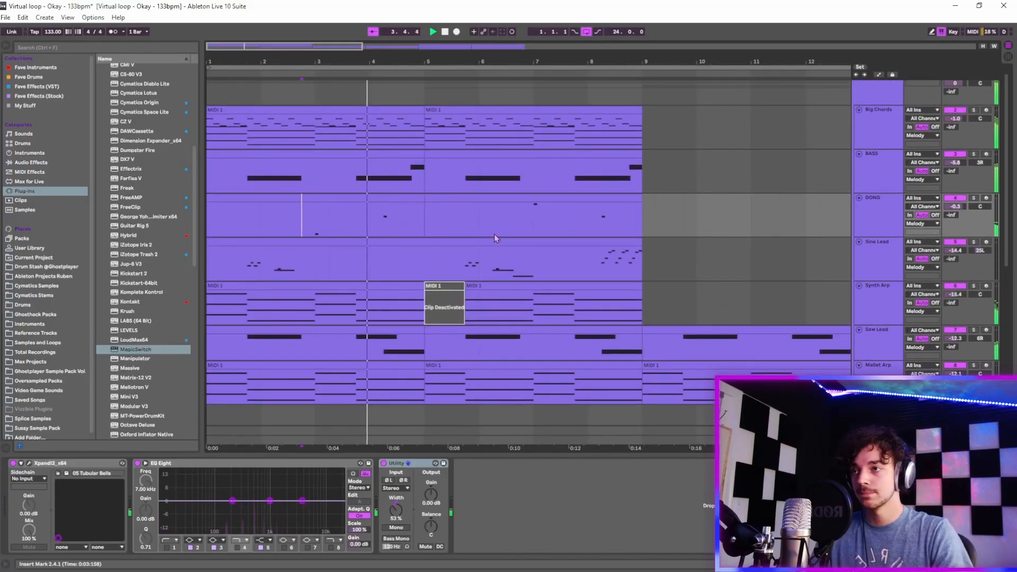
scroll(499, 233, "down", 3)
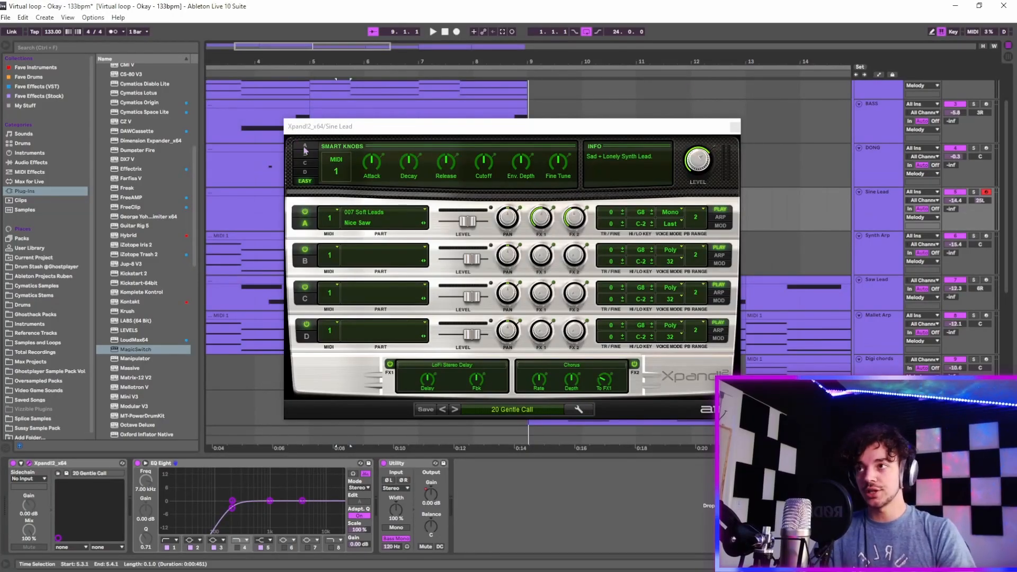
Step: Show the part A smart knobs of the Sine Lead's Xpand!2 sound, then select the Synth Arp track
left_click(304, 146)
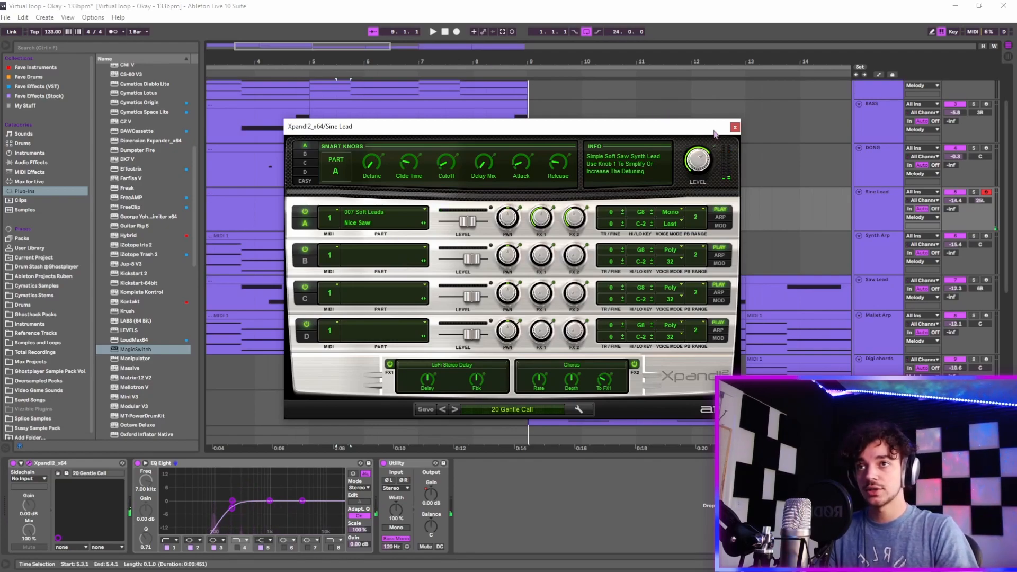
left_click(898, 256)
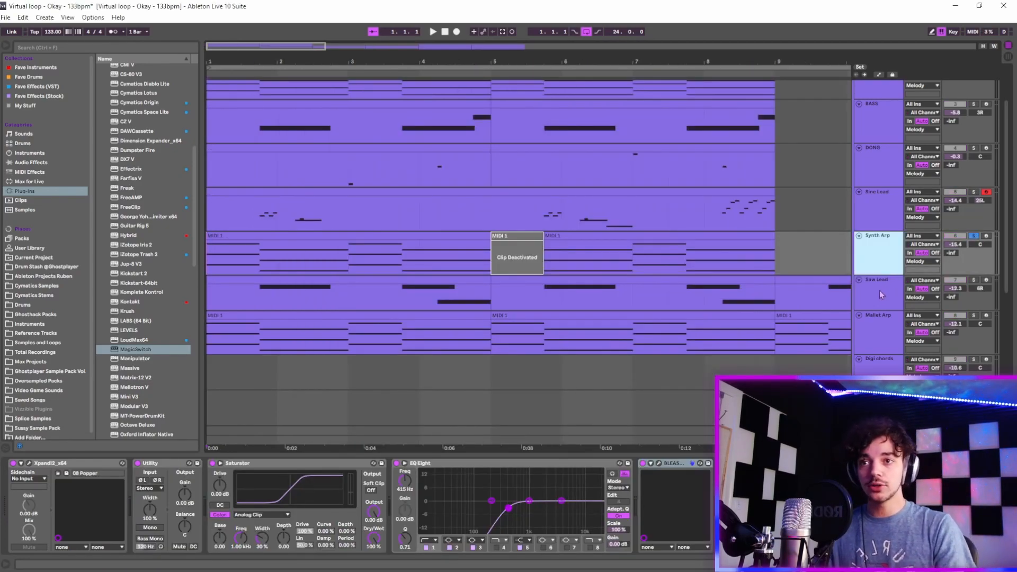
Step: View the Multitrack Arpeggios and Simple Arpeggios presets in the Mallet Arp track's Xpand!2, keeping 26 Tines Too
left_click(879, 326)
left_click(30, 464)
left_click(551, 456)
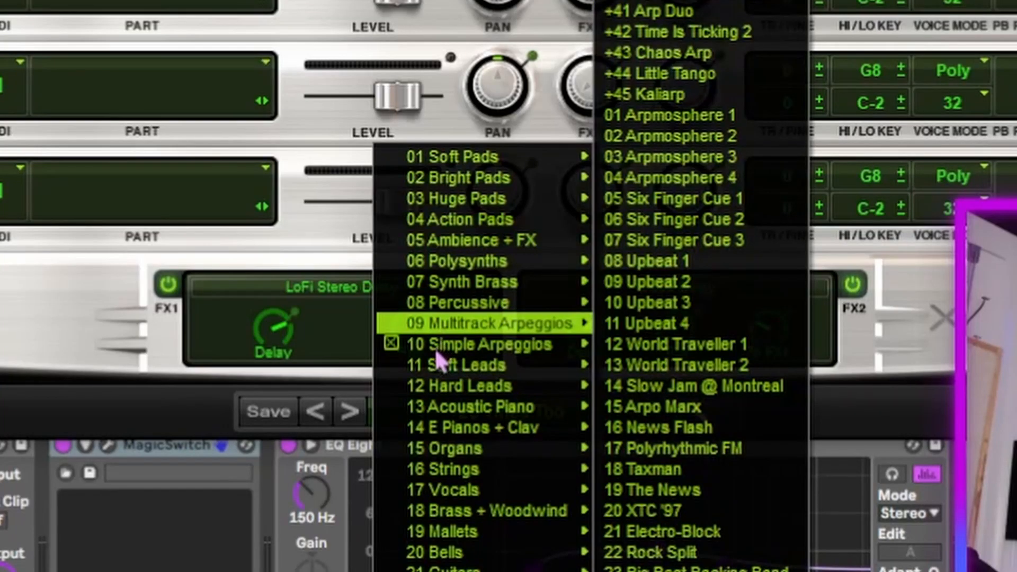
mouse_move(524, 430)
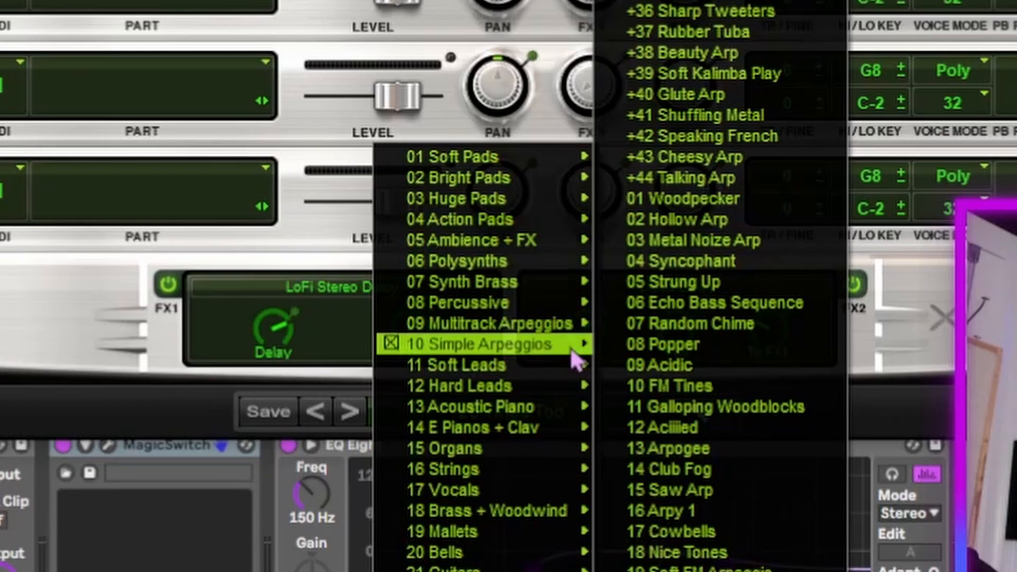
left_click(271, 382)
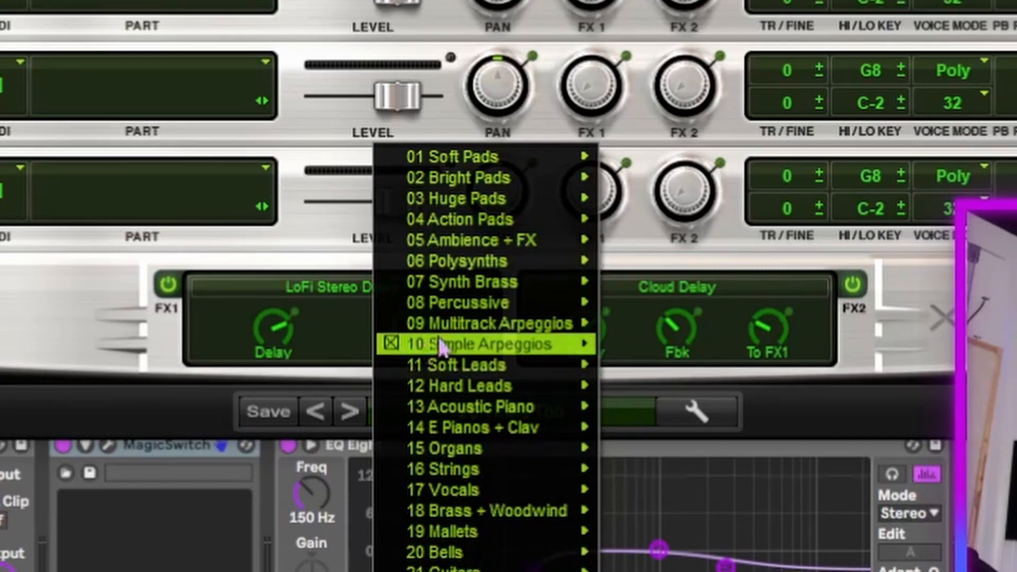
mouse_move(449, 328)
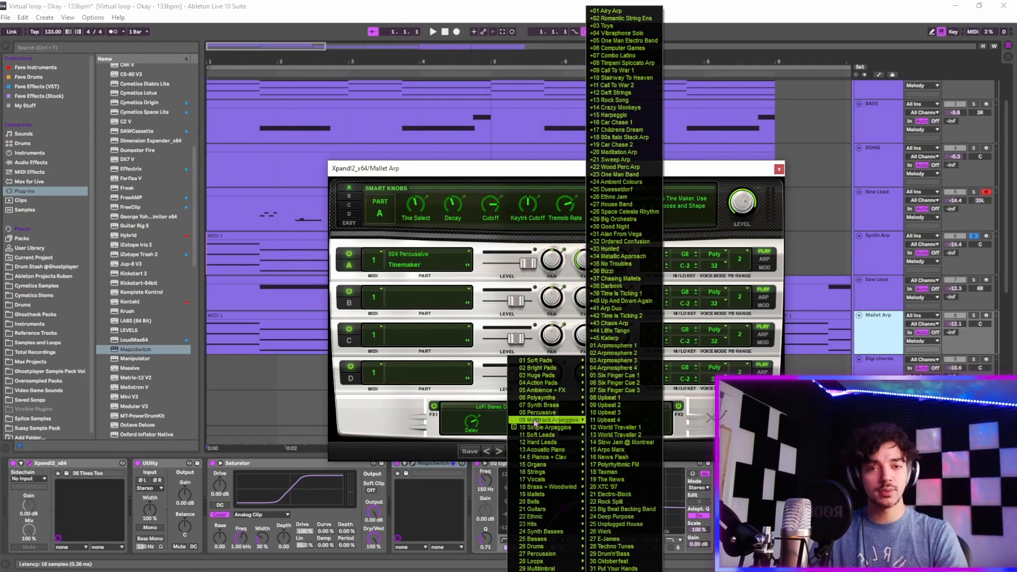
mouse_move(557, 428)
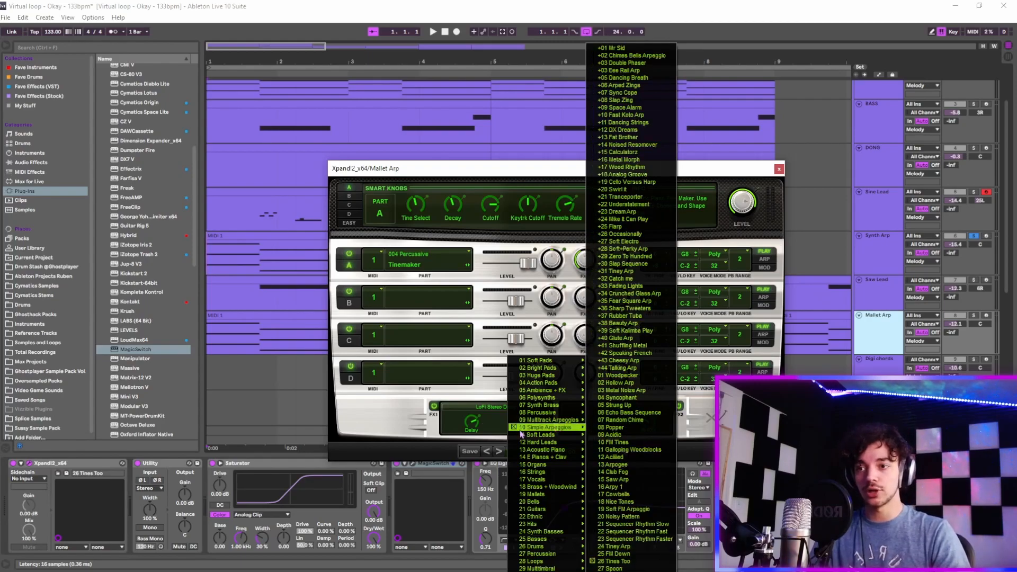
left_click(779, 104)
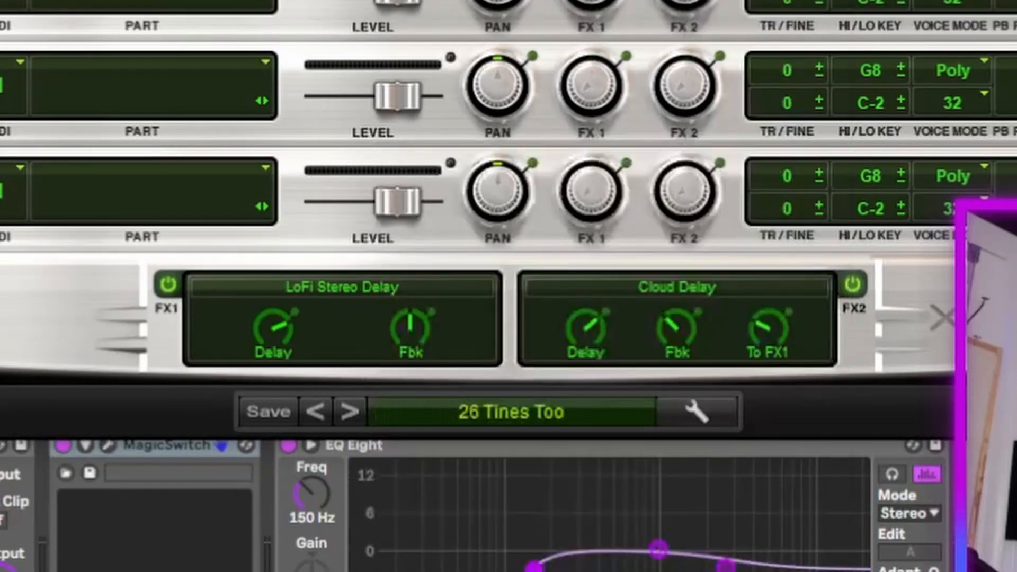
Step: Play the soloed Synth Arp track from bar 1 and inspect the speed sequencer of its BLEASS Slow Machine effect
scroll(562, 192, "up", 3)
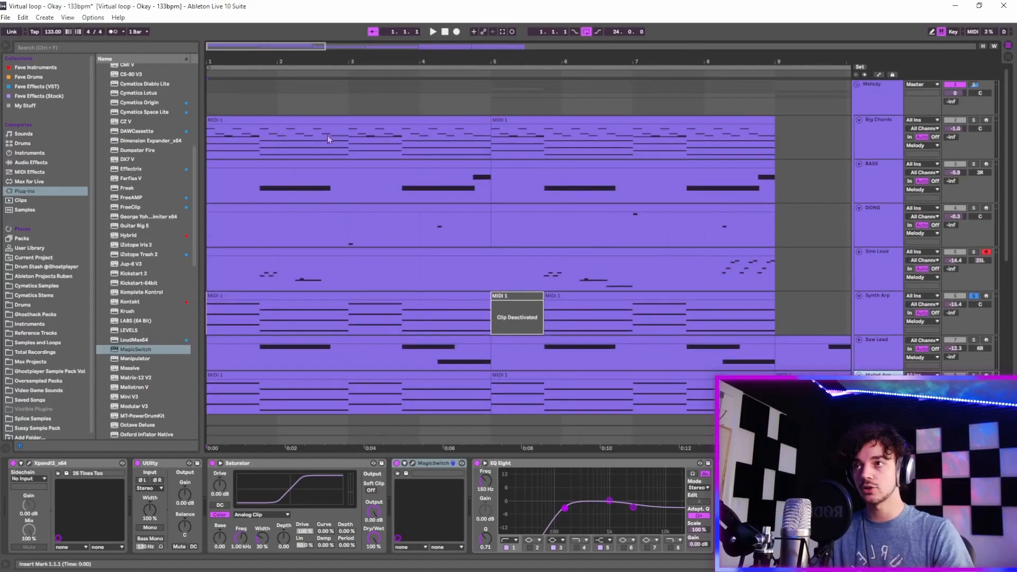
left_click(330, 122)
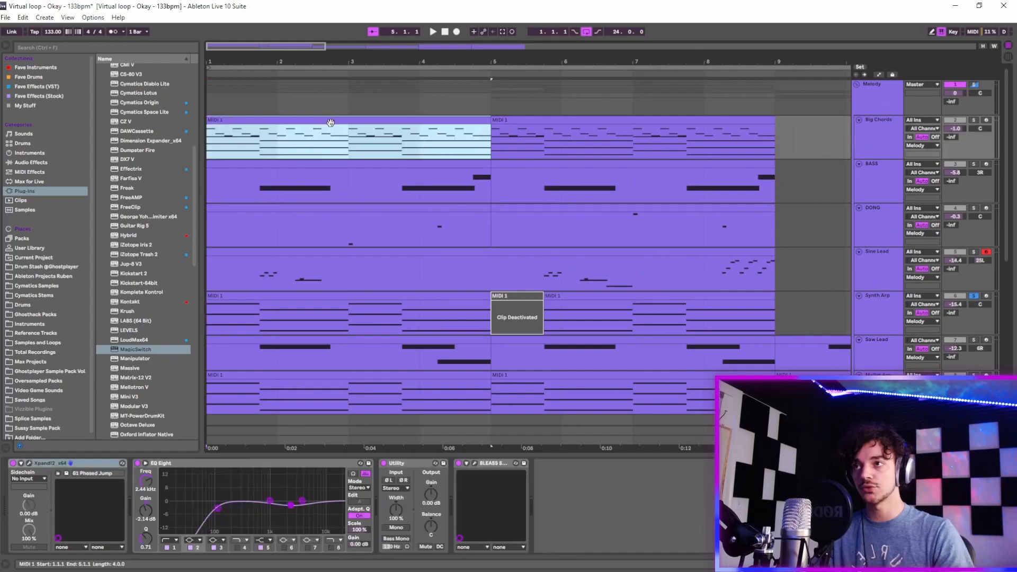
scroll(341, 178, "down", 3)
left_click(353, 254)
left_click(875, 268)
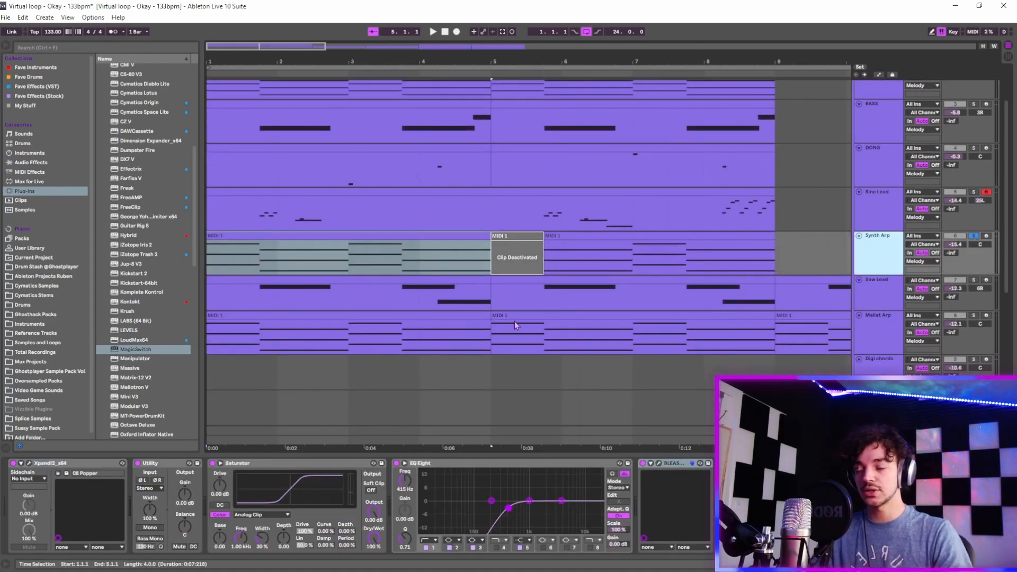
key("space")
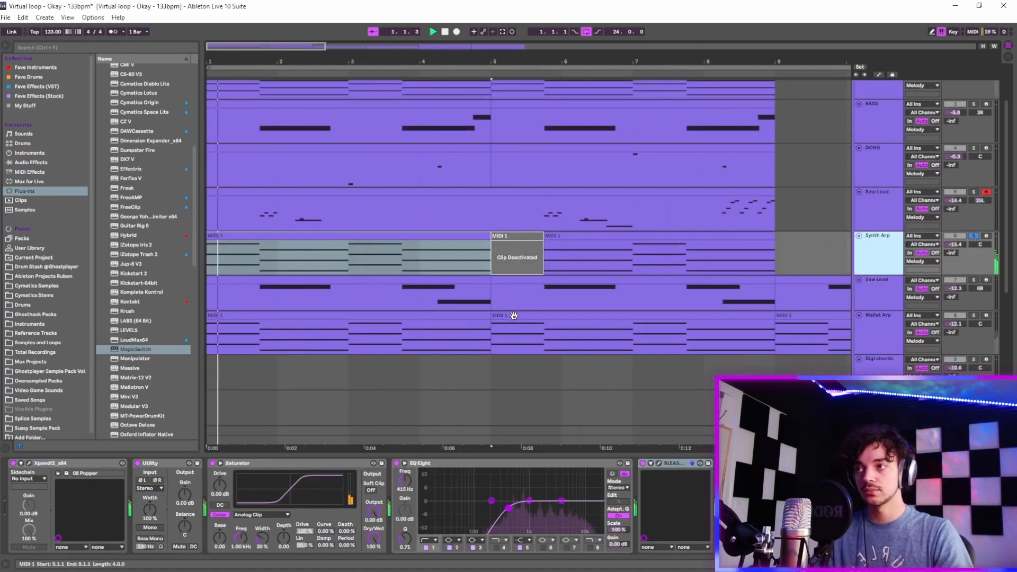
left_click(659, 464)
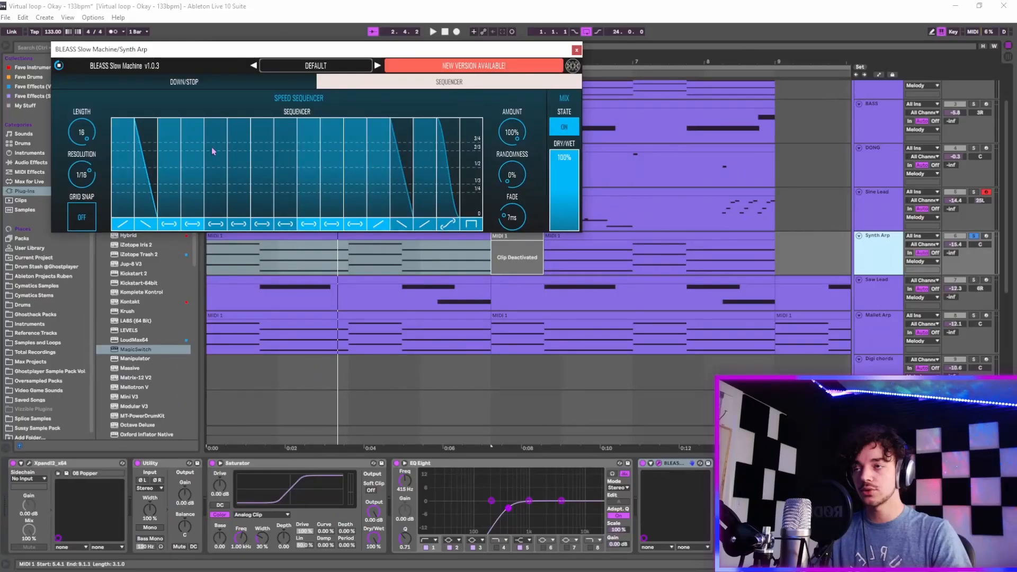
key("space")
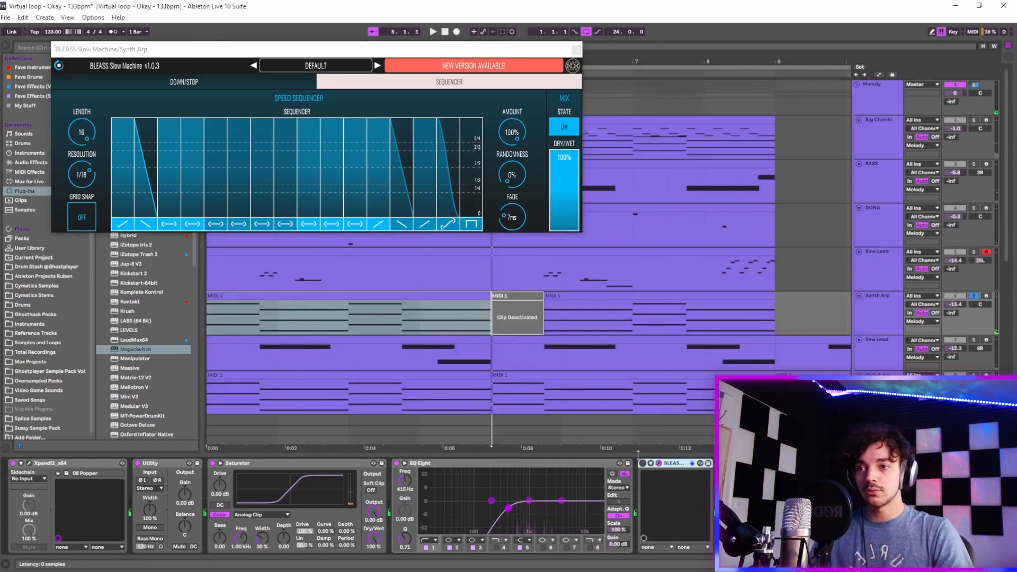
Step: Open the first Synth Arp clip in an enlarged note editor and raise the velocity of the chord at bar 3
left_click(438, 297)
double_click(438, 298)
left_click_drag(595, 456, 593, 306)
scroll(425, 406, "down", 3)
scroll(423, 401, "down", 3)
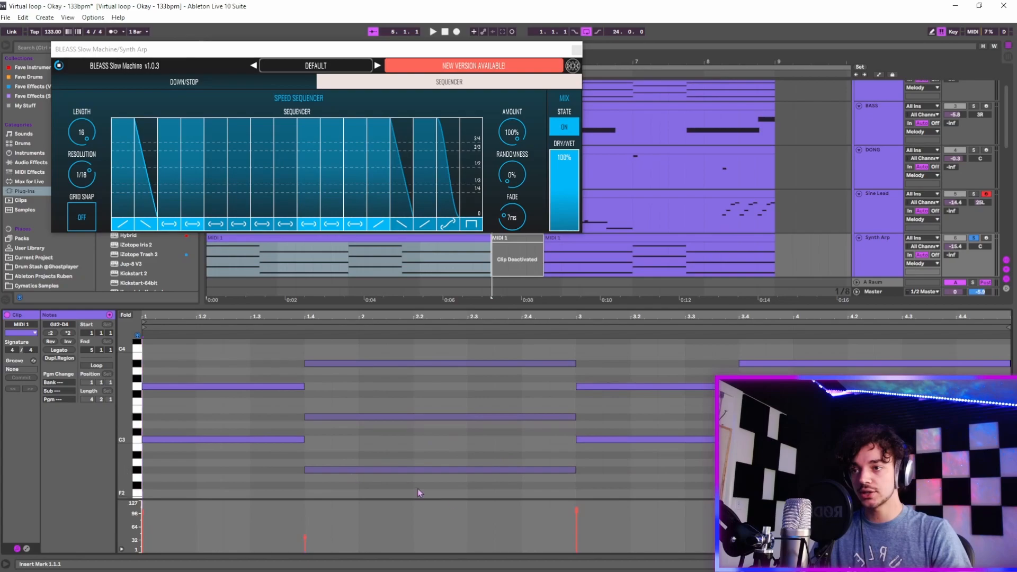
scroll(373, 464, "up", 2)
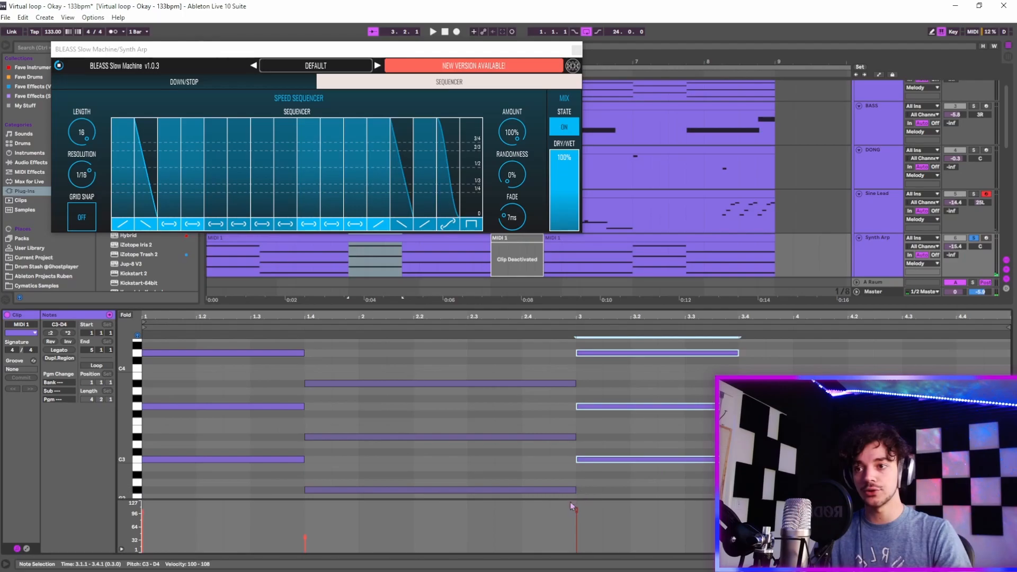
left_click_drag(580, 512, 580, 502)
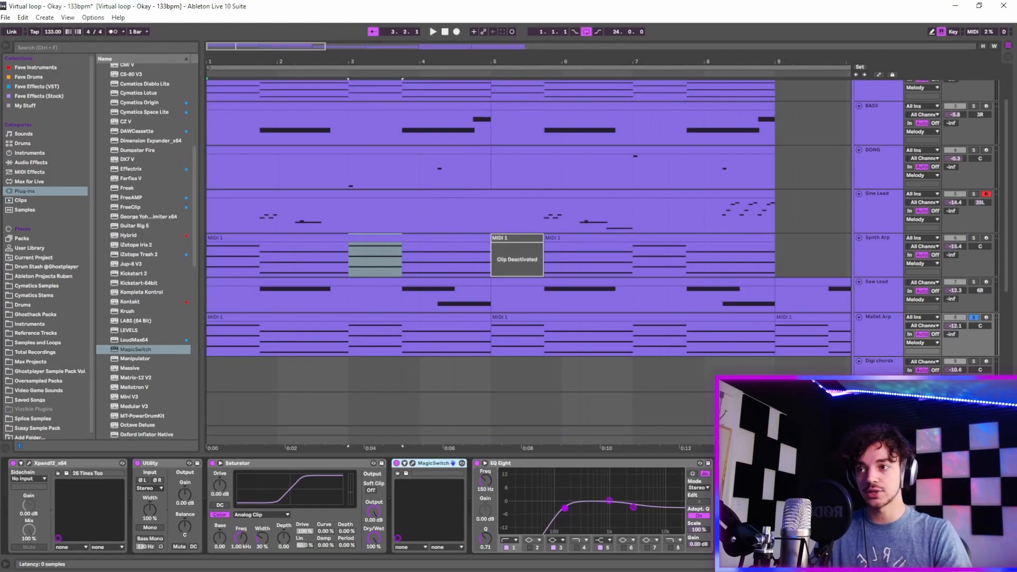
Step: Play the soloed Mallet Arp track and view its Magic Switch and BLEASS Slow Machine effects
key("space")
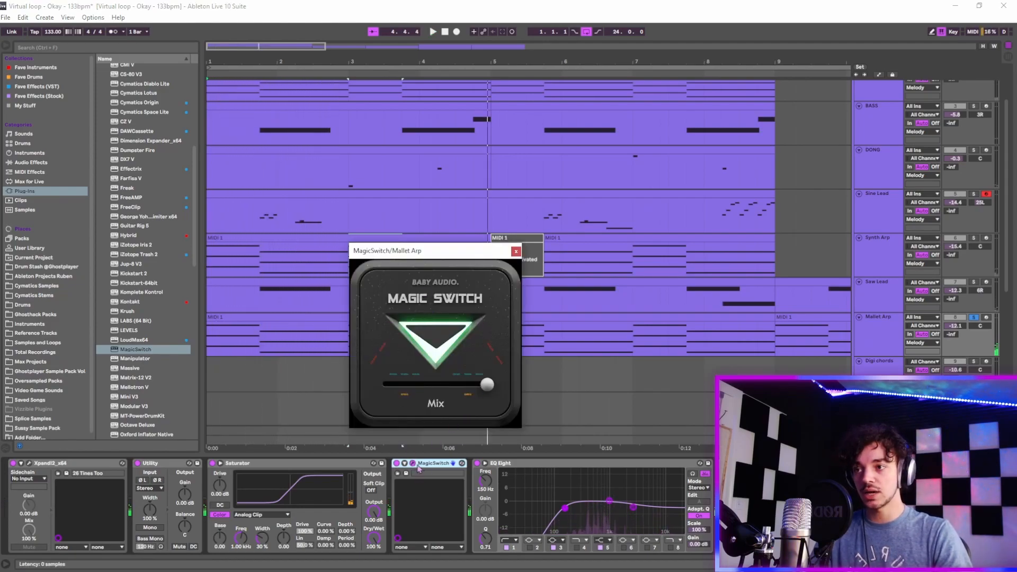
left_click(414, 463)
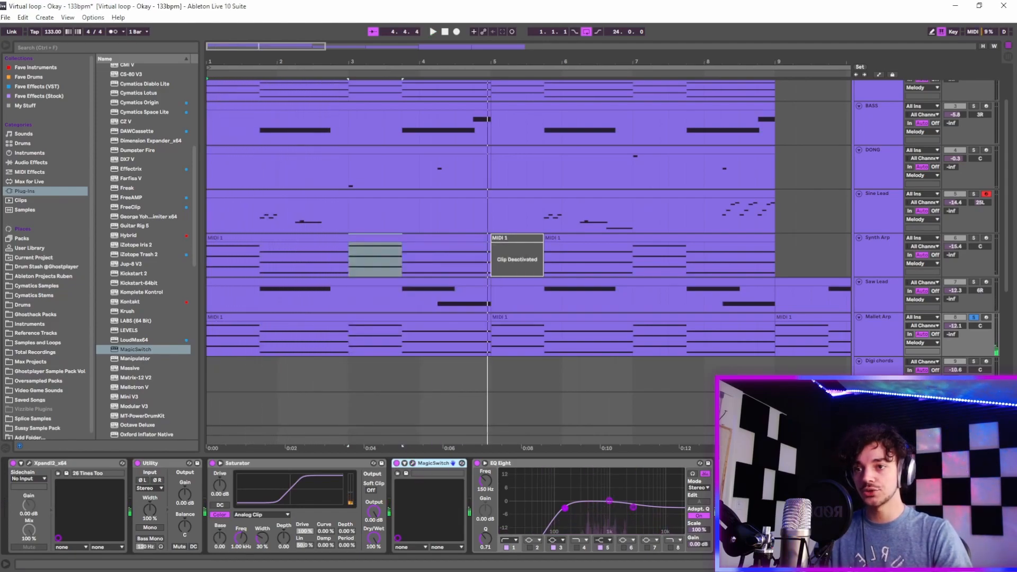
left_click(740, 463)
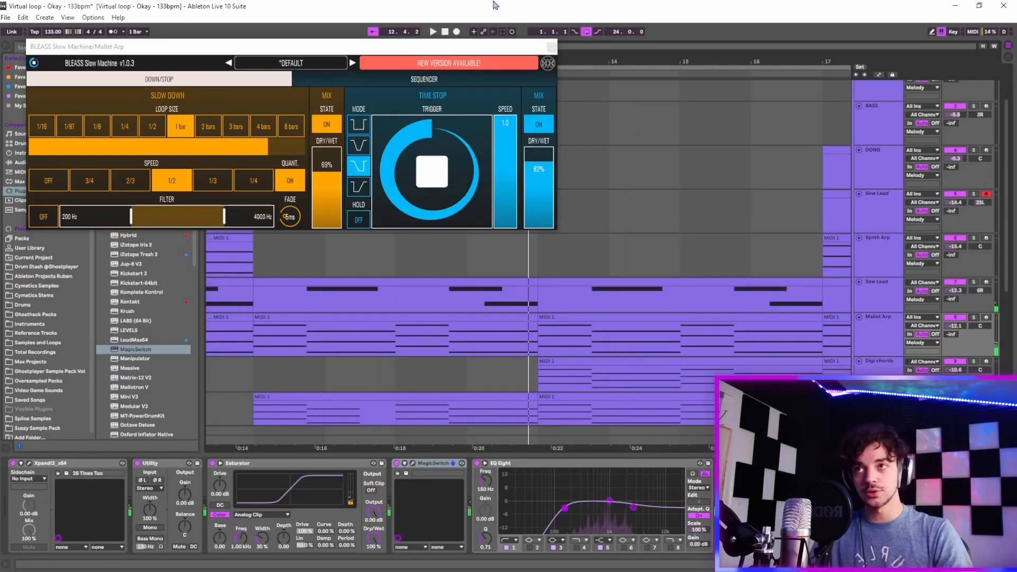
Step: Solo the Saw Lead track, play it from its first note and inspect its Xpand!2 sound
left_click(262, 300)
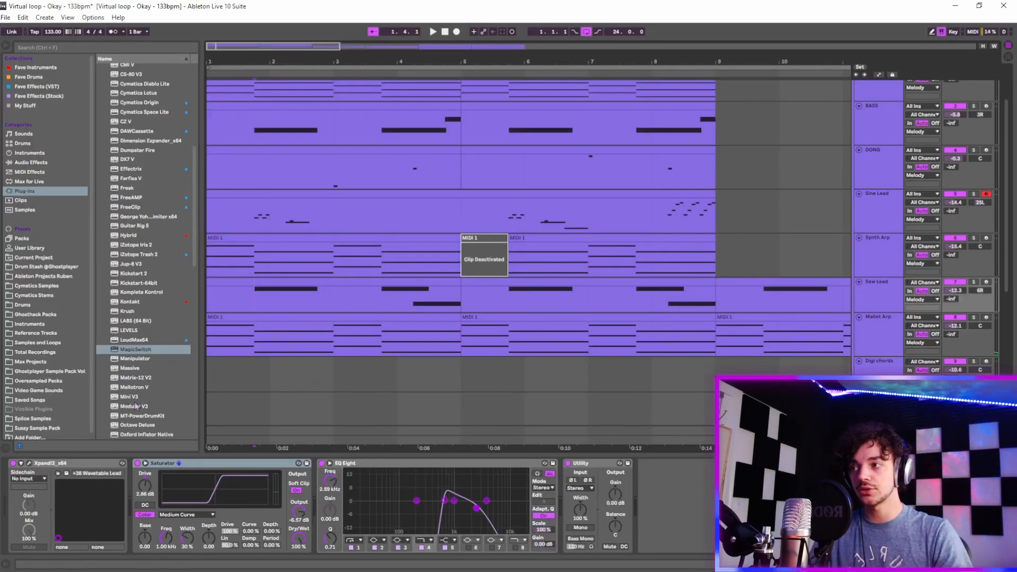
left_click(973, 282)
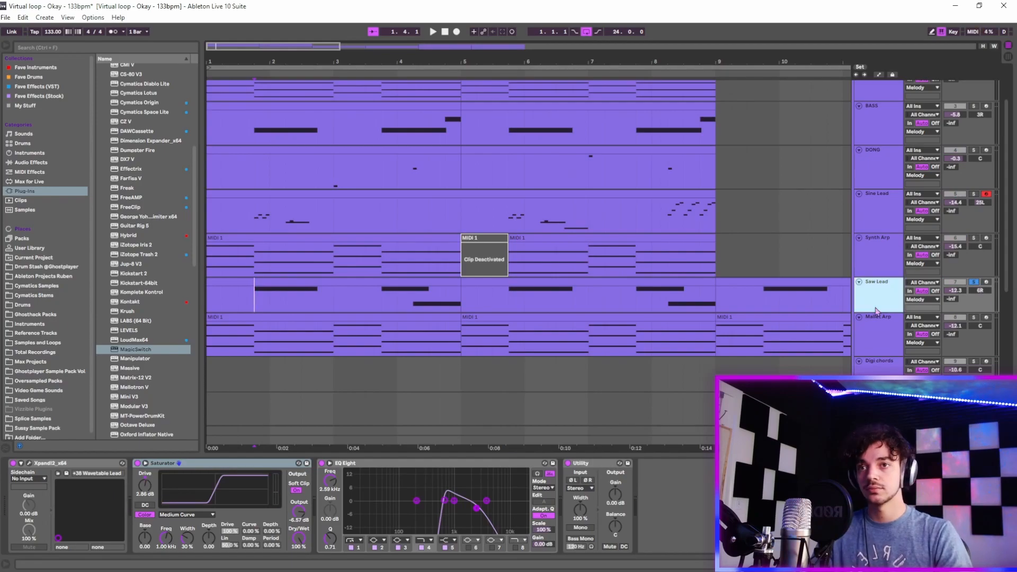
key("space")
left_click(30, 464)
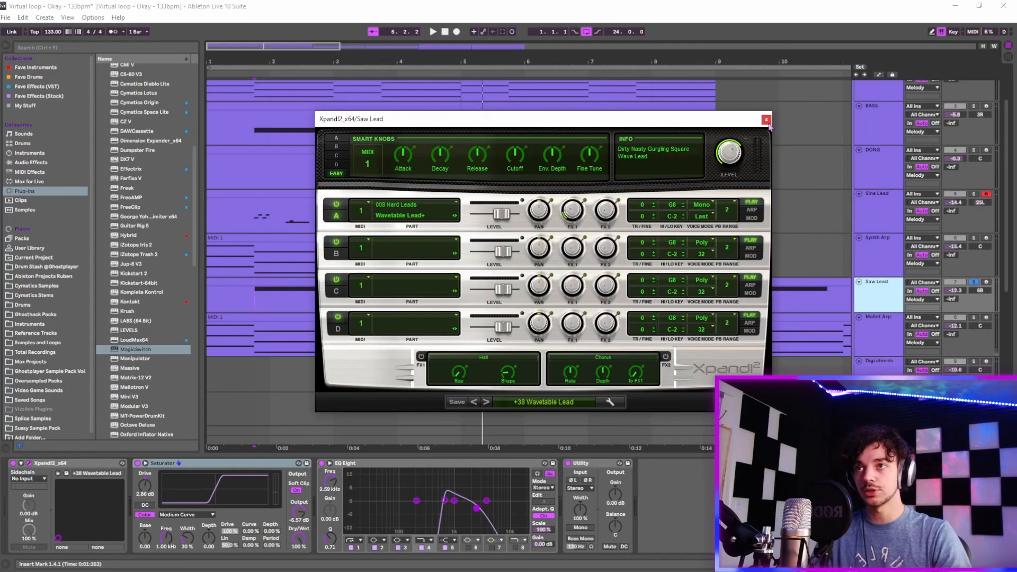
left_click(766, 120)
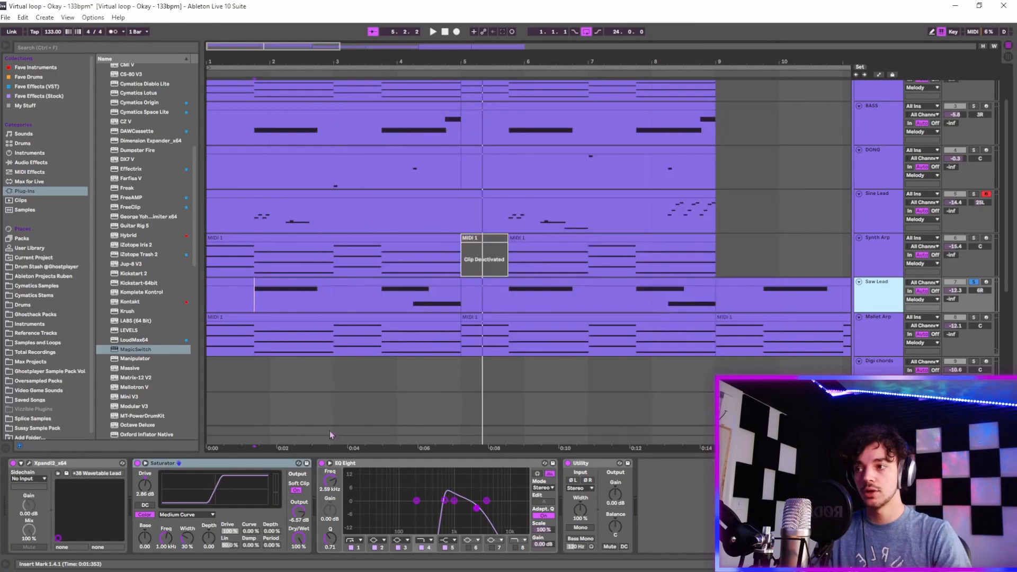
Step: Toggle the EQ Eight on the Saw Lead track to compare the sound with and without it
left_click(323, 464)
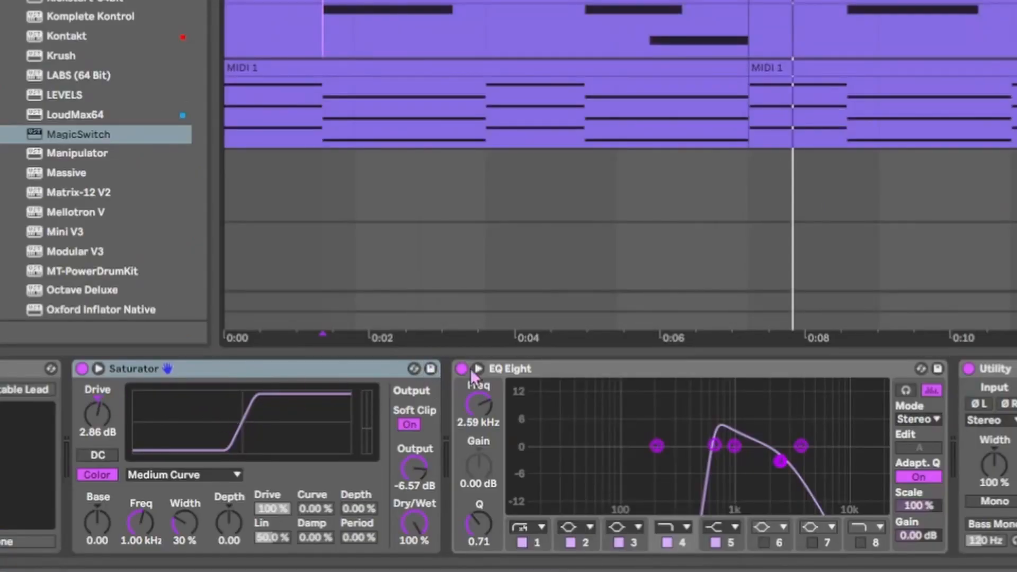
left_click(461, 368)
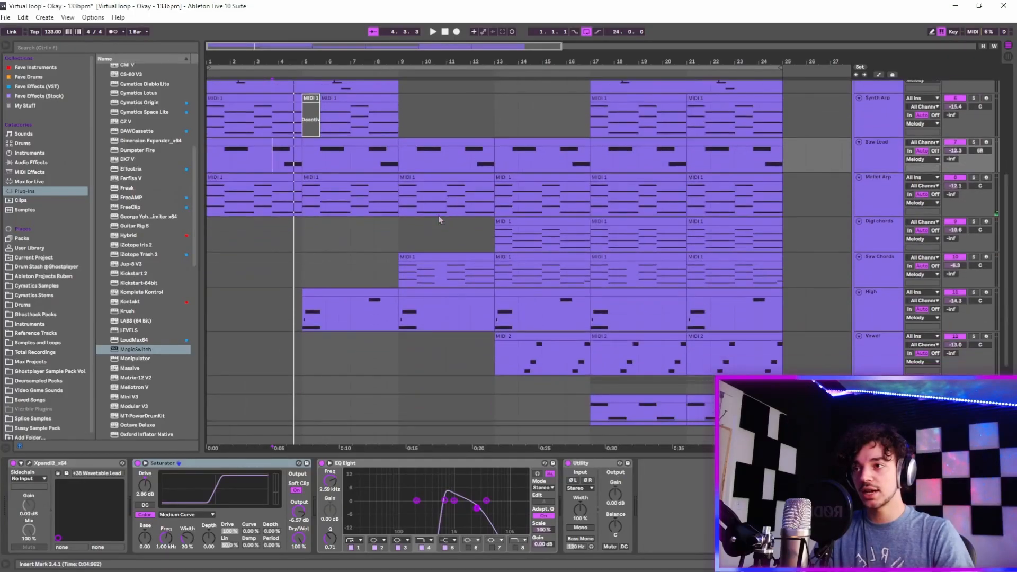
Step: Play the full arrangement from bar 9, where the Saw Chords come in
left_click(399, 240)
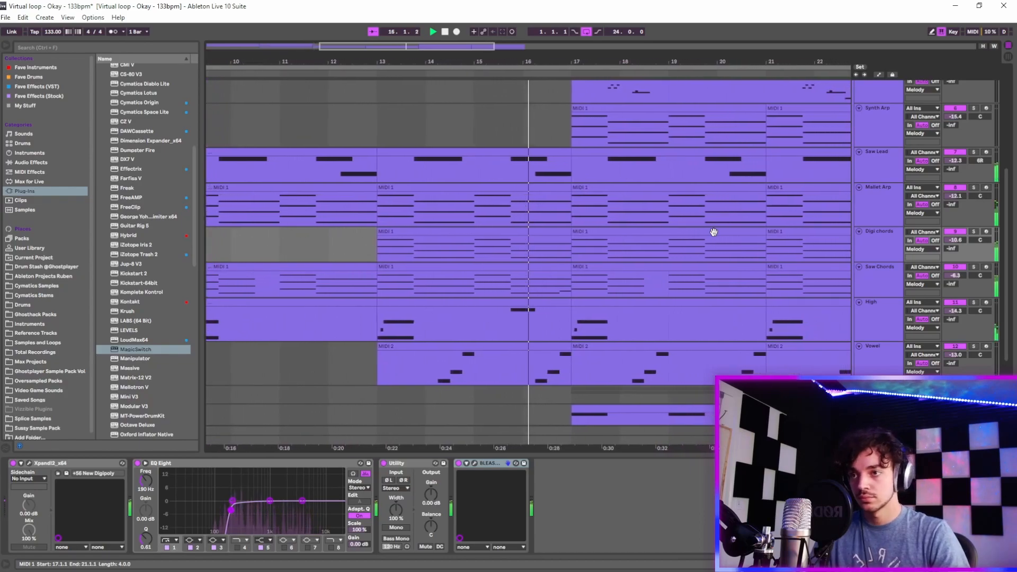
key("space")
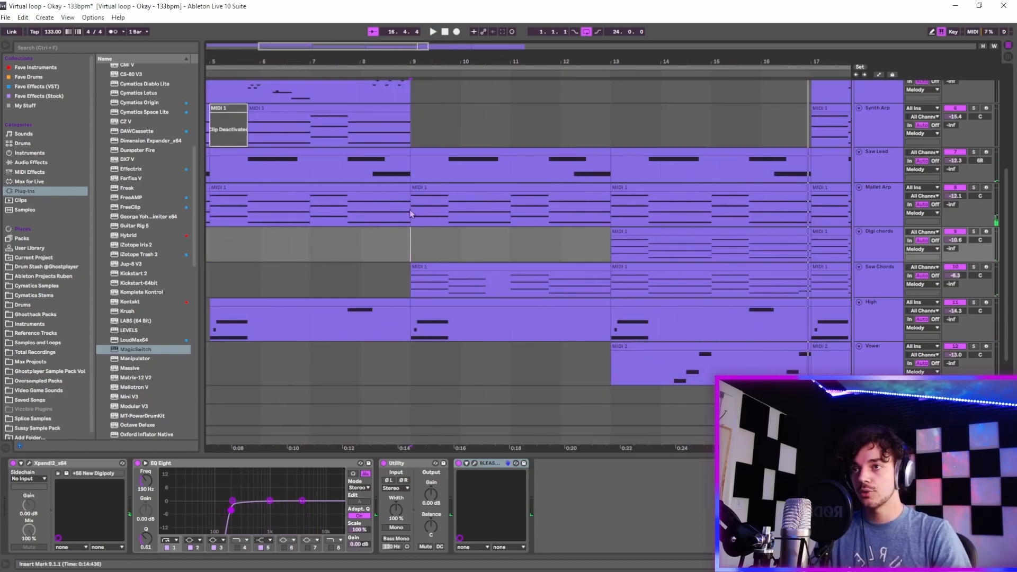
Step: Inspect the Saw Chords track's Xpand!2 sound and preset list, keeping 31 Classic Saw Poly, and arm the track for recording
left_click(398, 280)
double_click(883, 276)
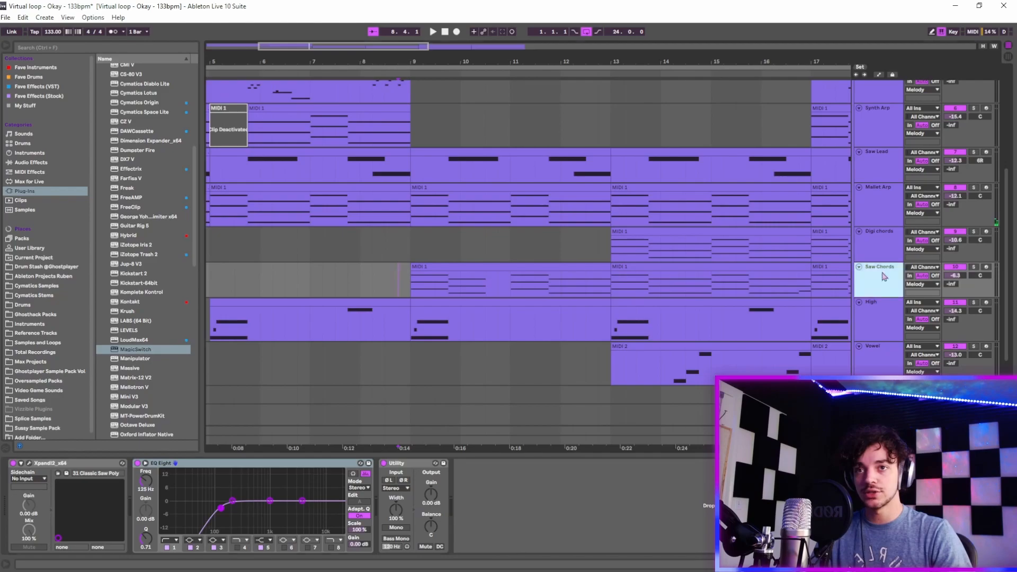
left_click(31, 464)
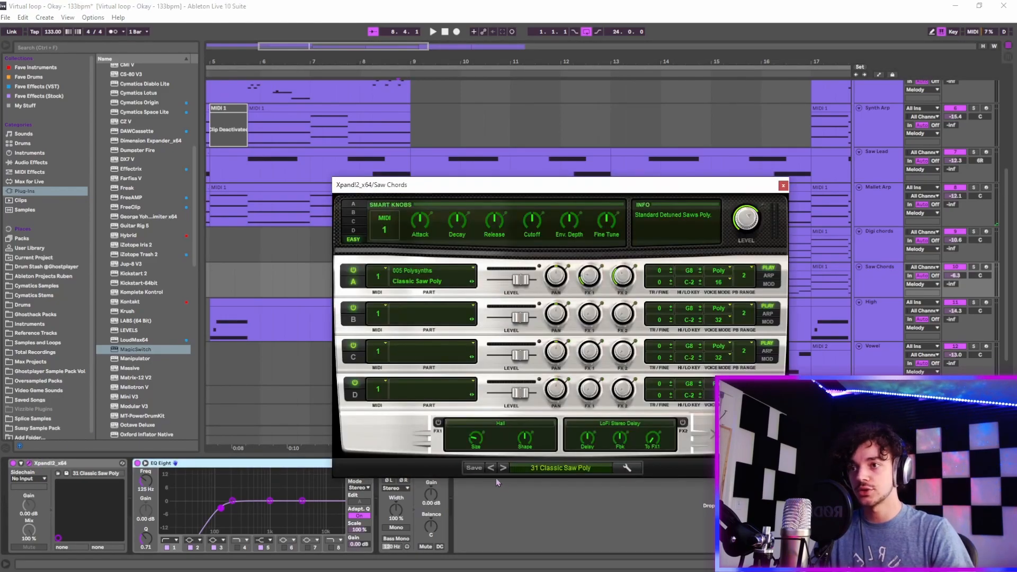
left_click(569, 478)
mouse_move(569, 402)
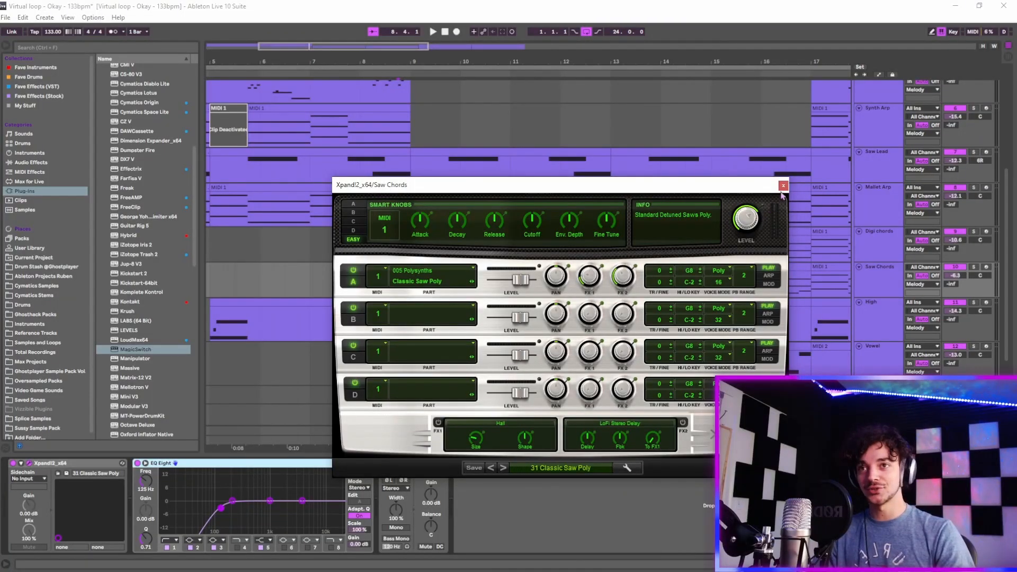
left_click(782, 185)
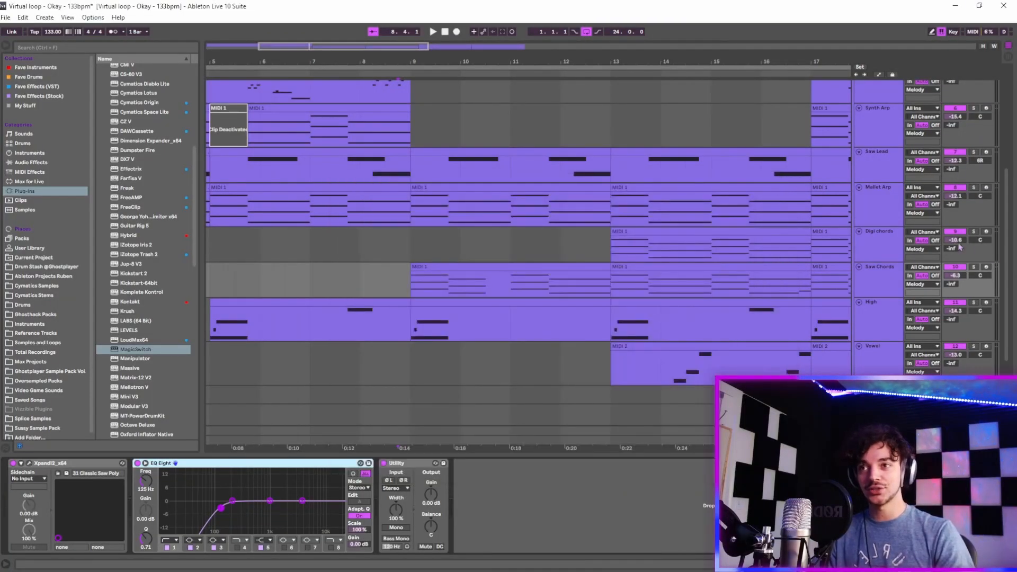
left_click(987, 267)
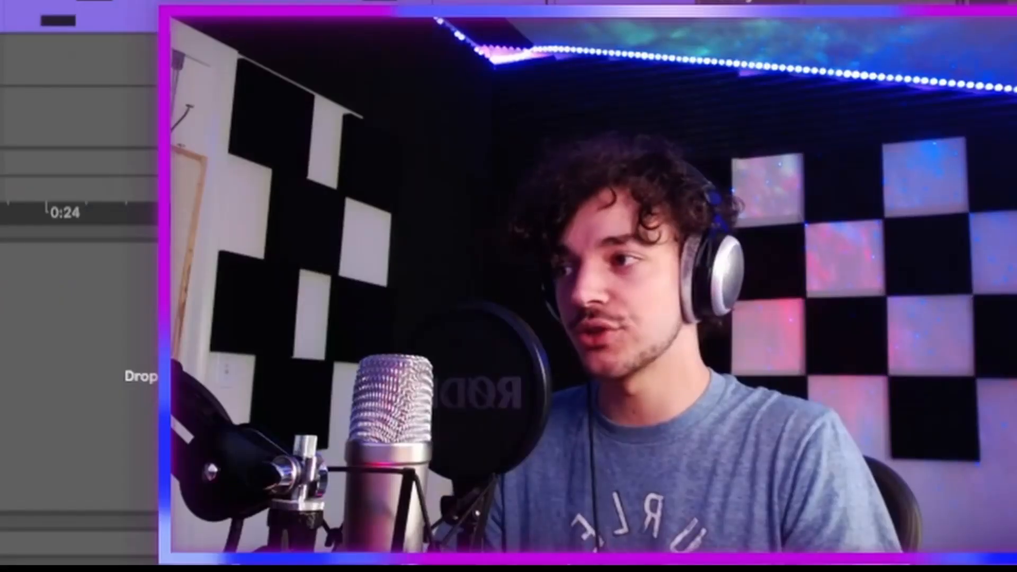
Step: Examine the note velocities in the Saw Chords clip and play the arrangement from bar 9
left_click(29, 463)
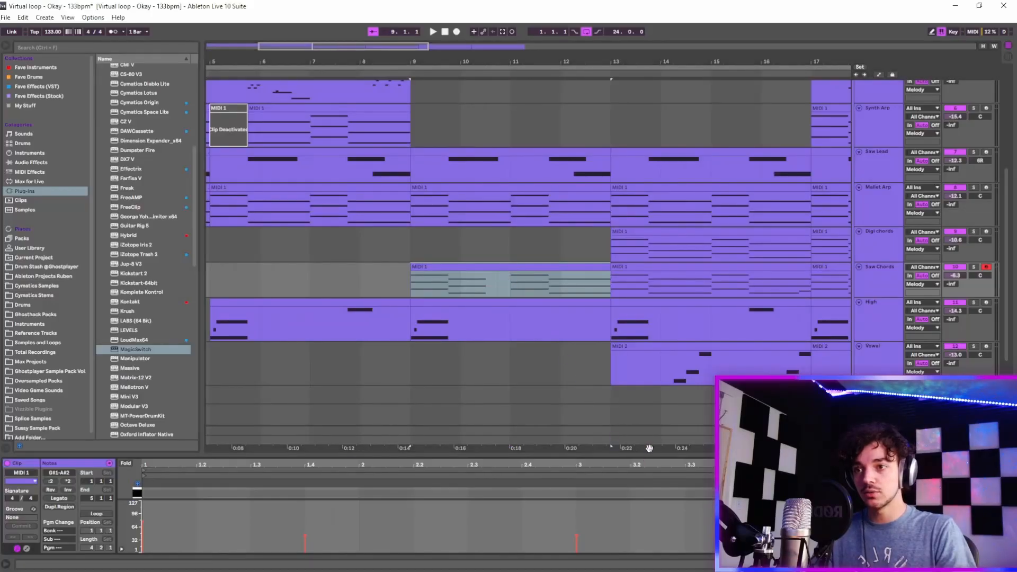
left_click_drag(650, 448, 649, 399)
left_click(685, 440)
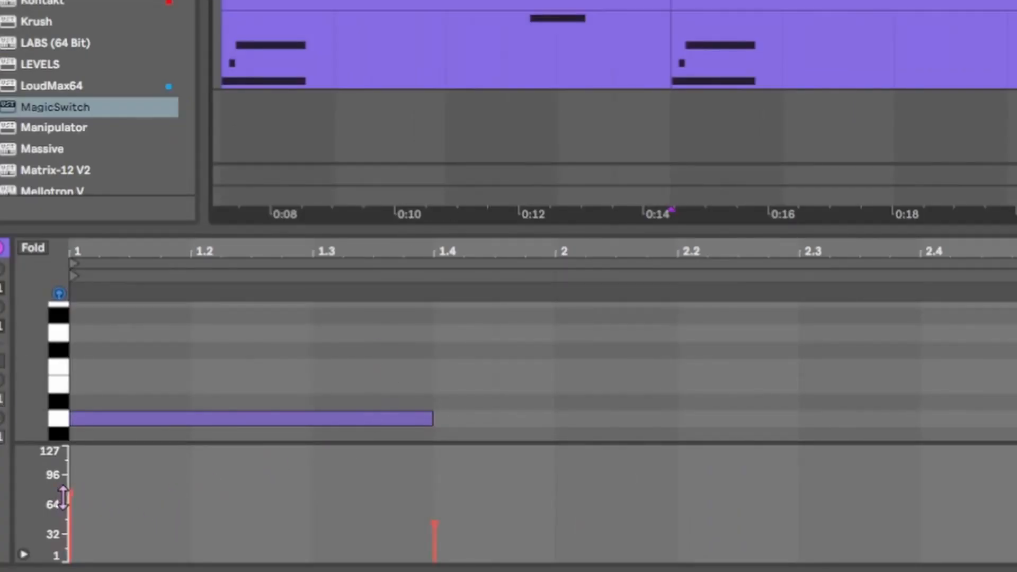
key("space")
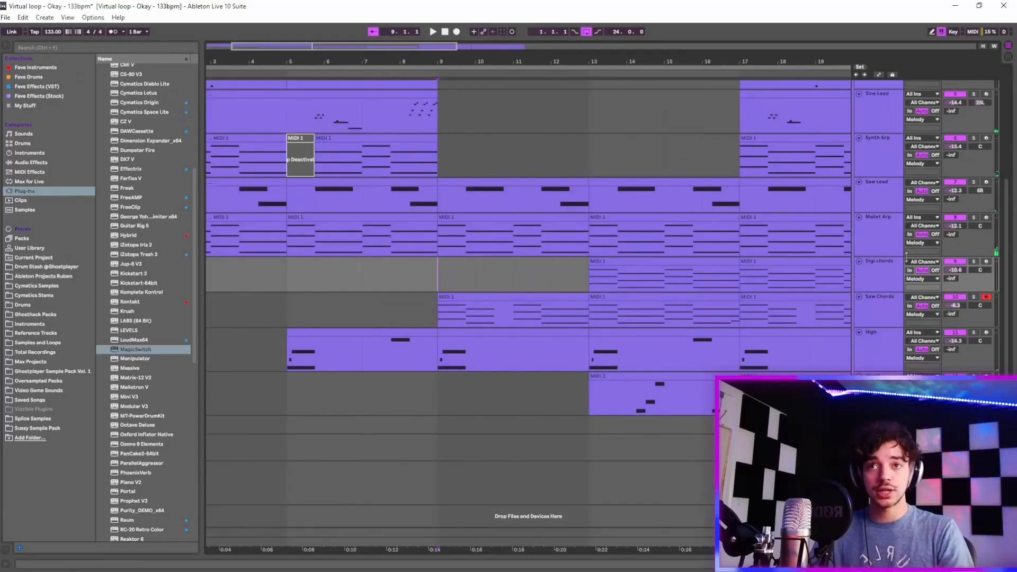
Step: Solo the Digi chords track and inspect its Xpand!2 sound and preset list, keeping +56 New Digipoly
double_click(890, 269)
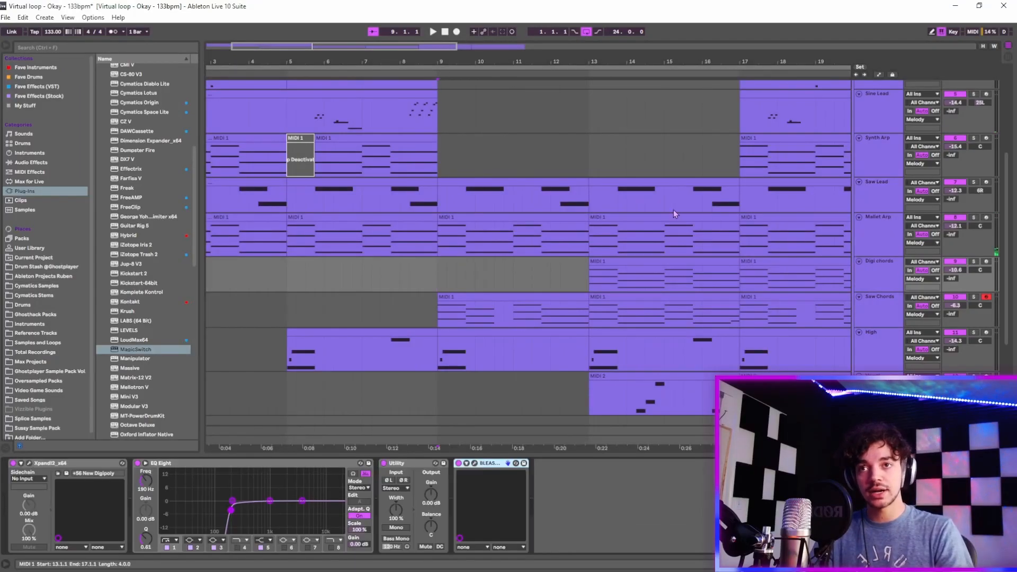
scroll(572, 235, "down", 1)
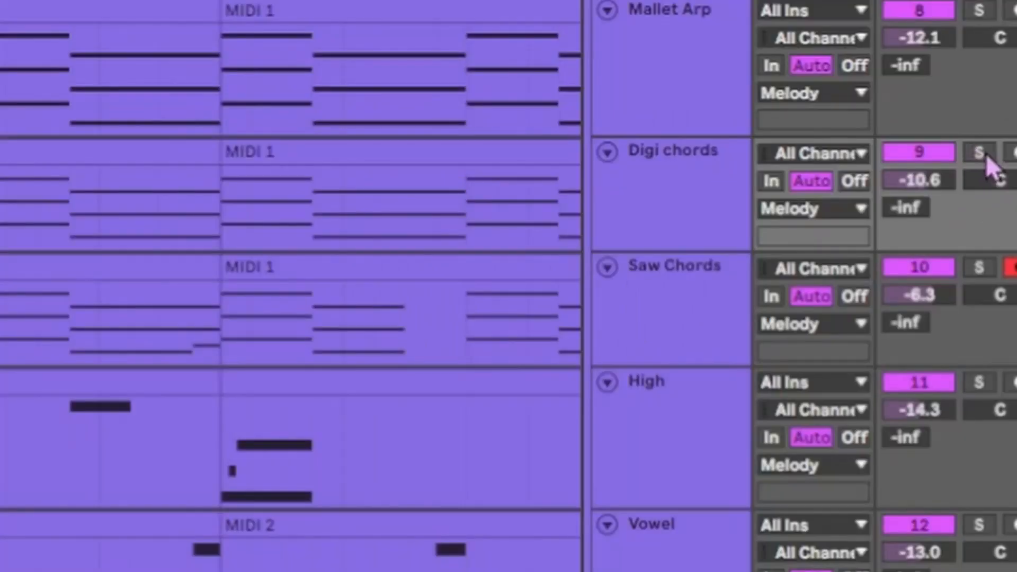
left_click(974, 202)
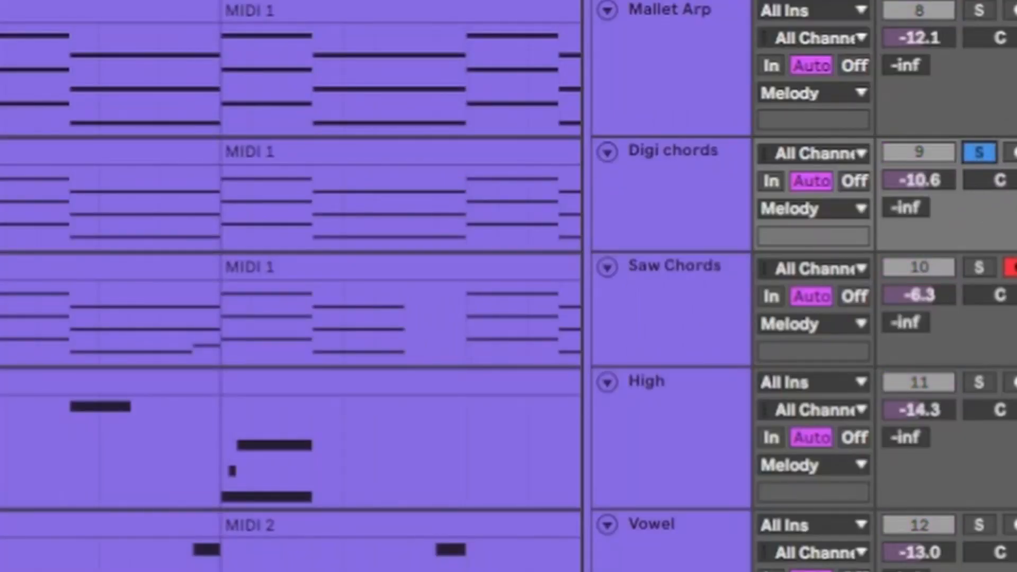
left_click(30, 464)
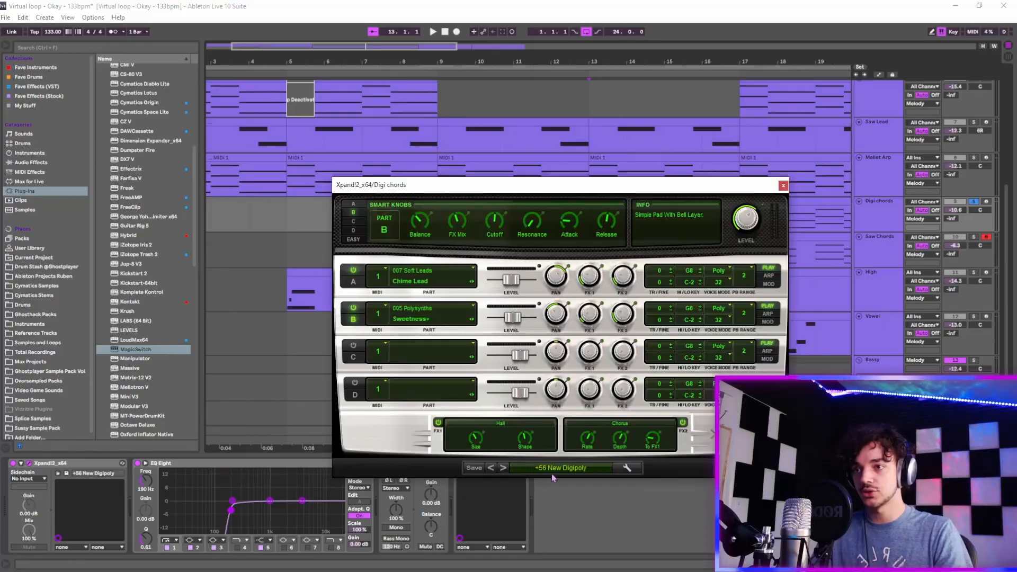
left_click(553, 474)
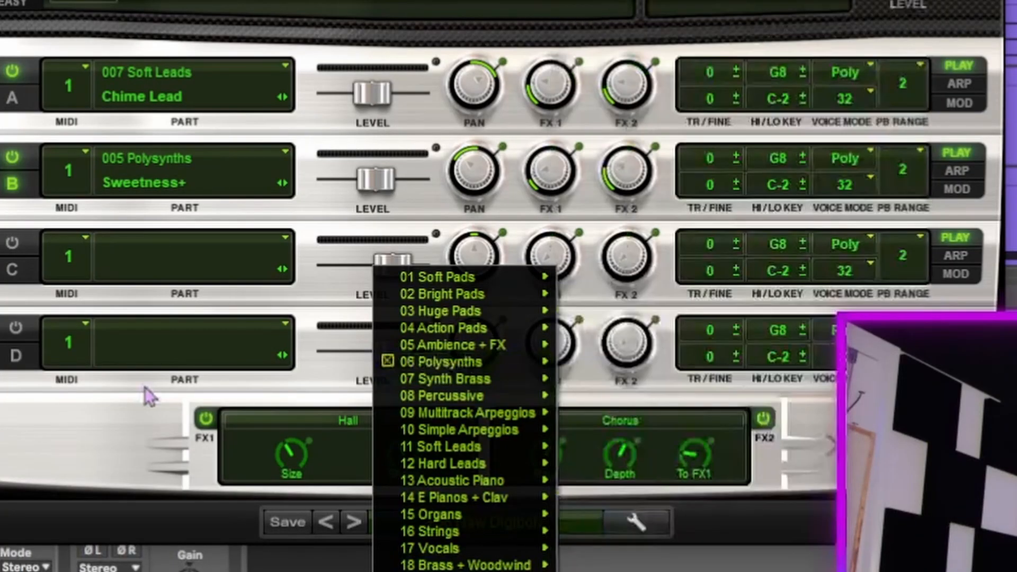
left_click(150, 396)
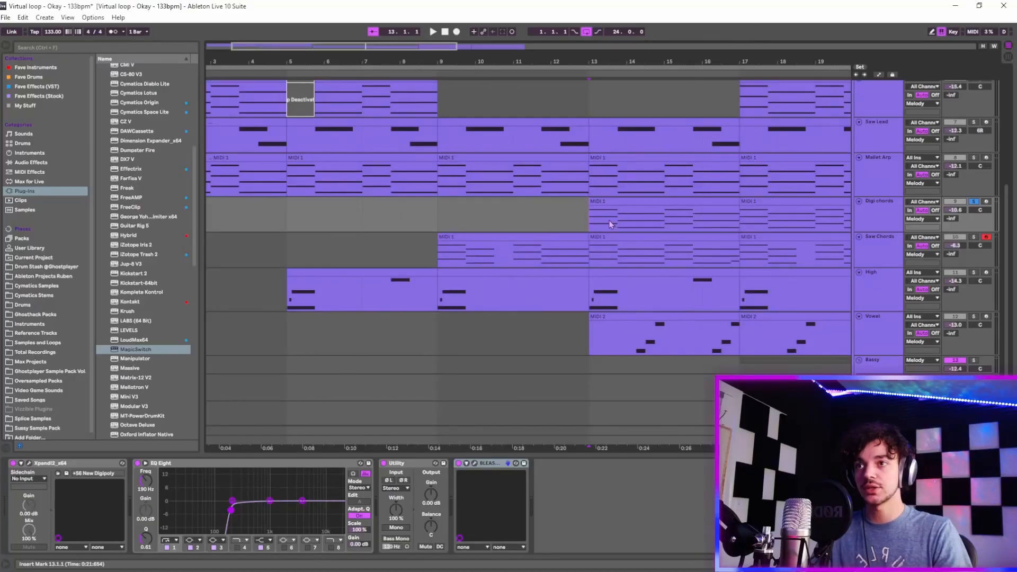
Step: Play the Digi chords alone from bar 13, and replay them with the Saw Chords track soloed alongside
key("space")
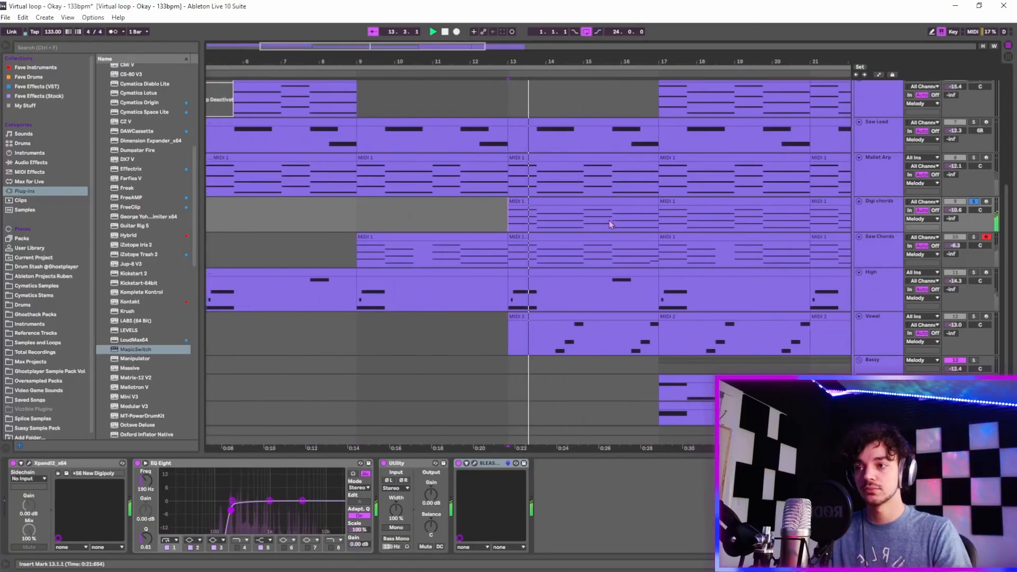
left_click(474, 464)
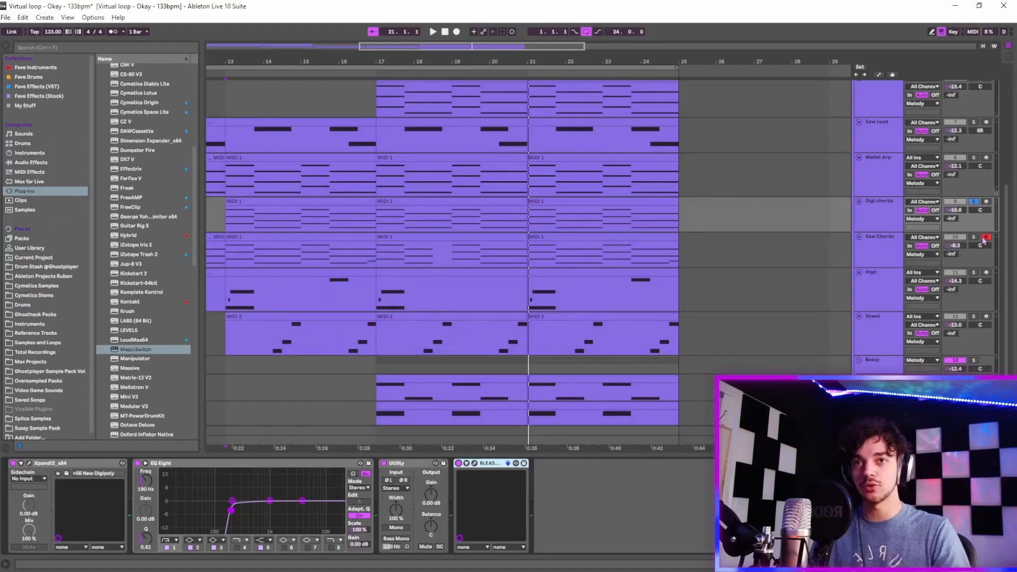
left_click(974, 237)
left_click(379, 215)
key("space")
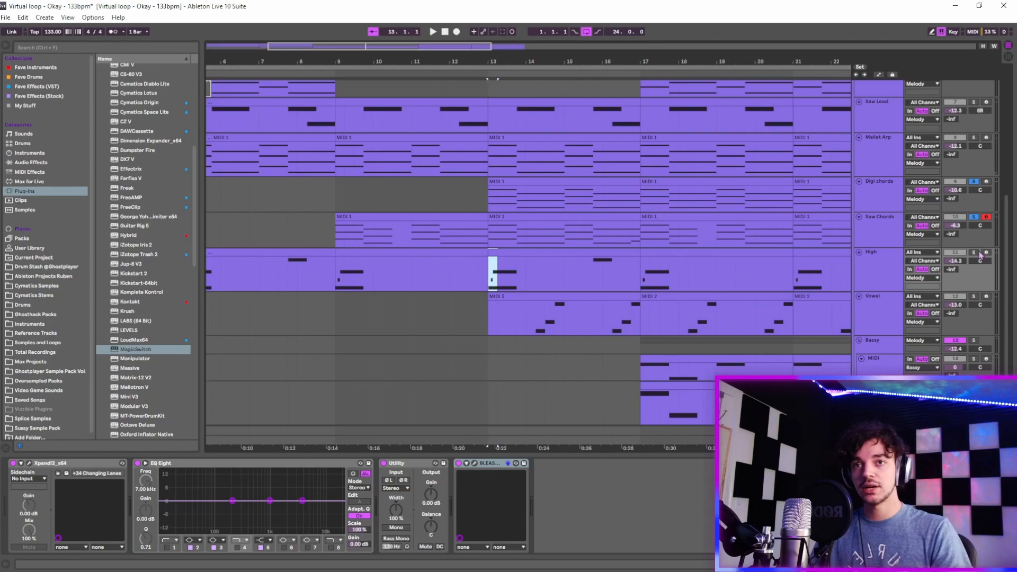
Step: Solo the High track and inspect its Changing Lanes sound in Xpand!2, the Reverse Reverb effect and the BLEASS Slow Machine
left_click(872, 278)
left_click(484, 464)
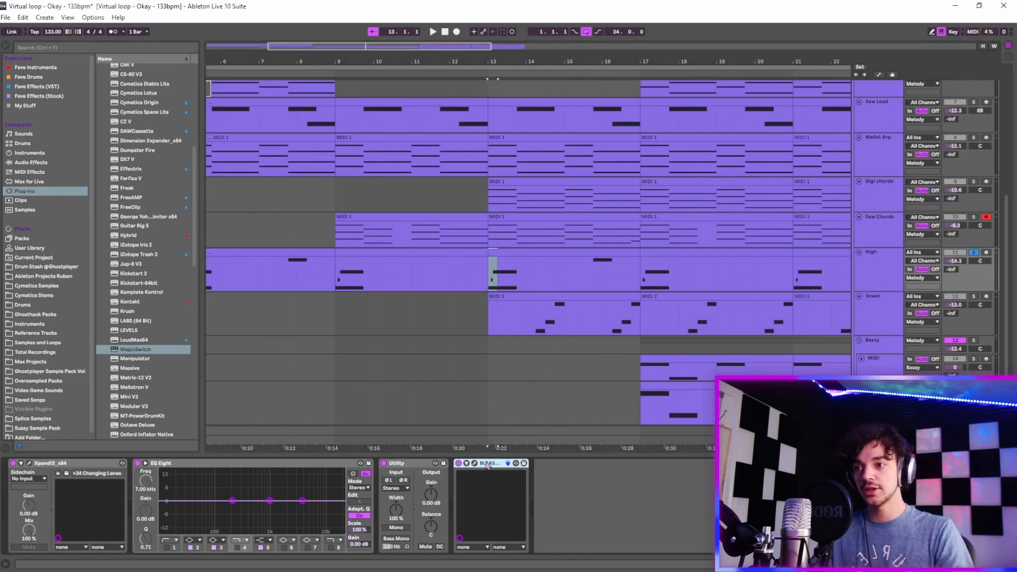
left_click(474, 463)
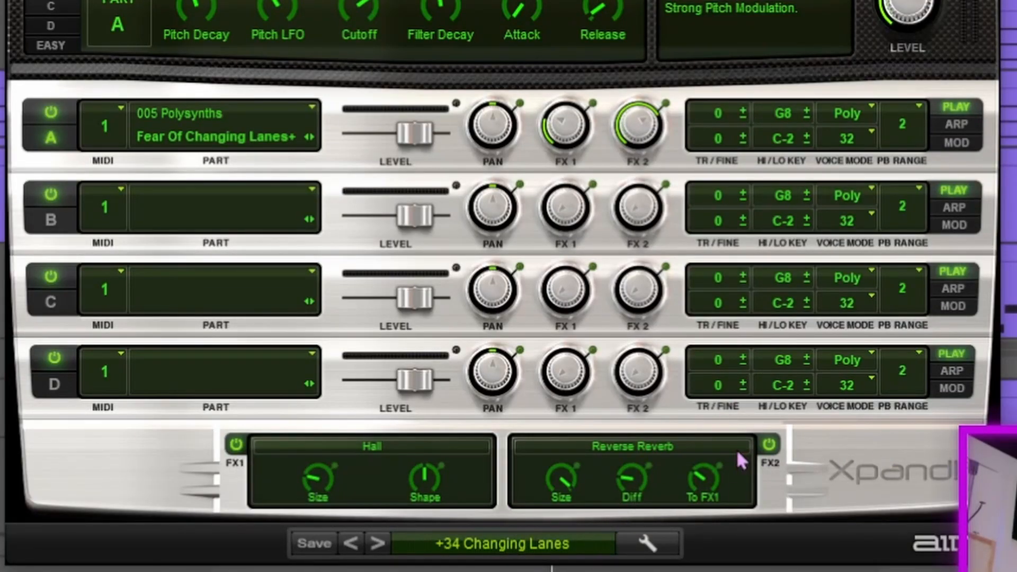
left_click(739, 449)
left_click(900, 448)
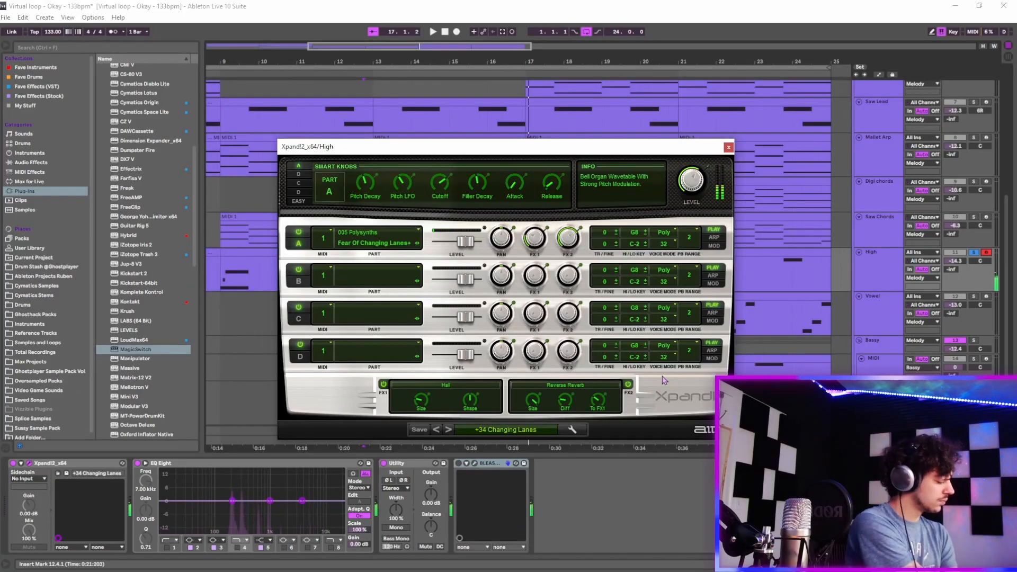
left_click(474, 464)
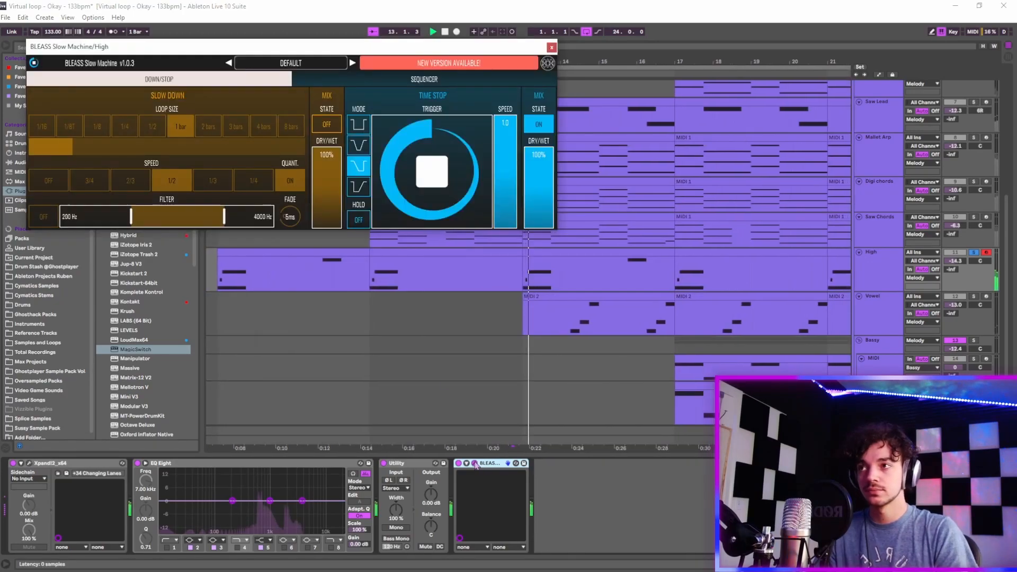
left_click(436, 81)
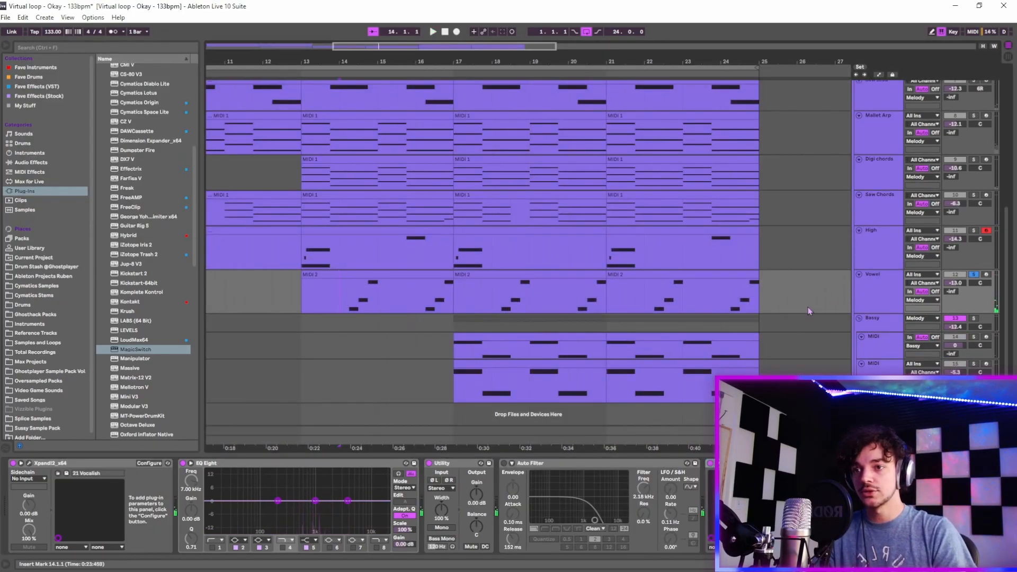
Step: Inspect the Vowel track's Xpand!2 sound and preset list, keeping 21 Vocalish, and play the track solo
left_click(894, 311)
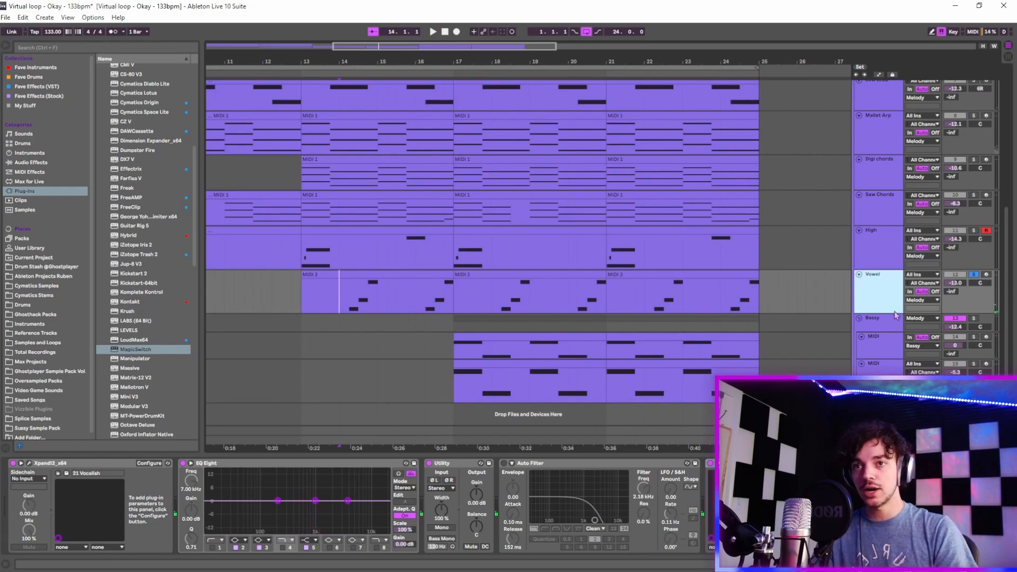
left_click(30, 464)
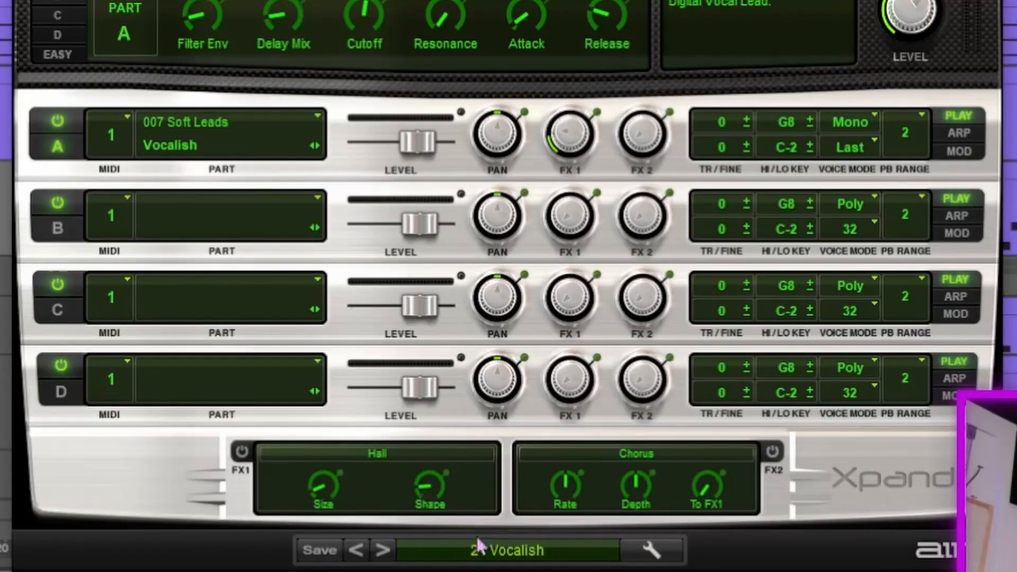
left_click(480, 547)
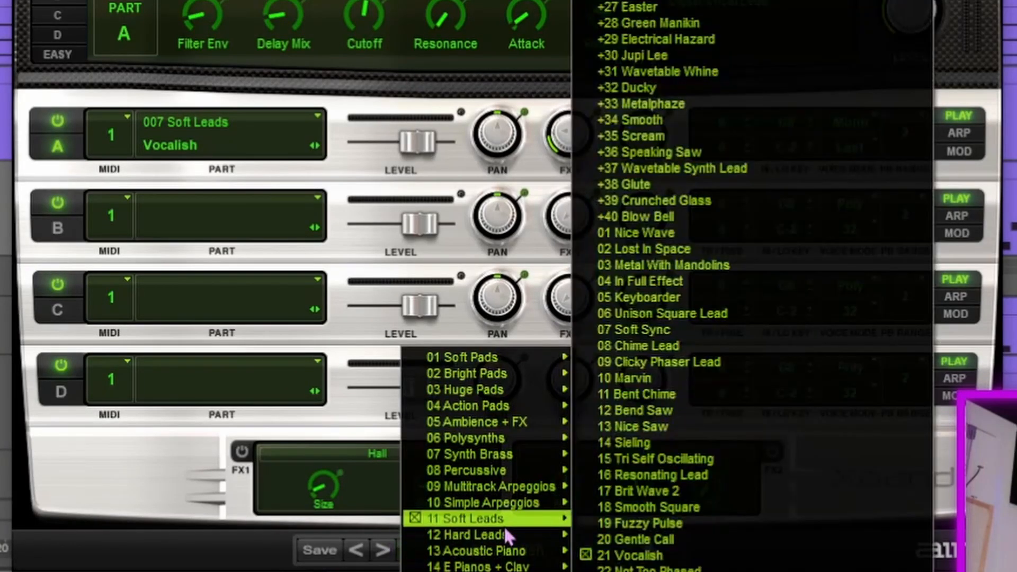
left_click(120, 539)
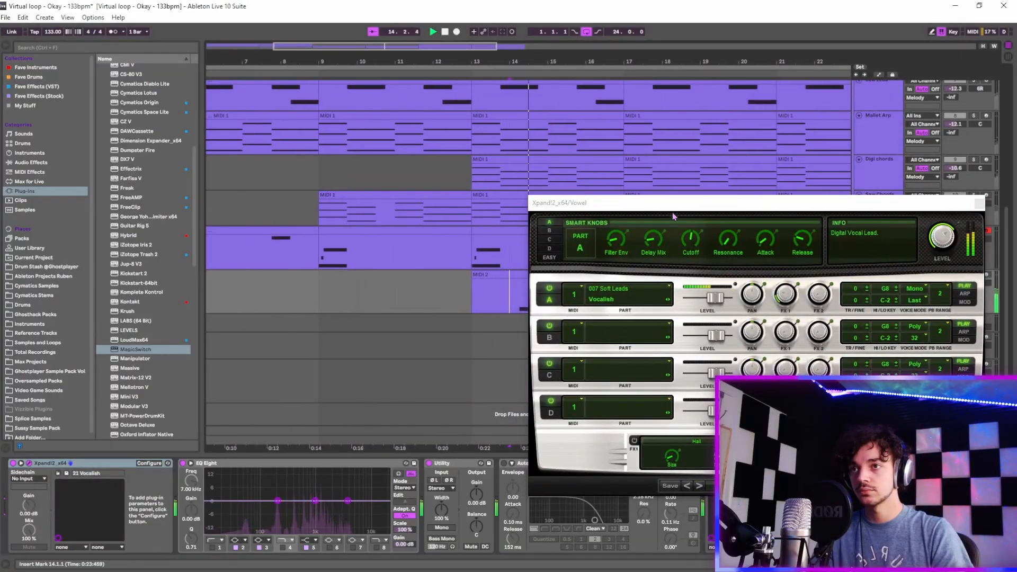
left_click_drag(674, 205, 716, 197)
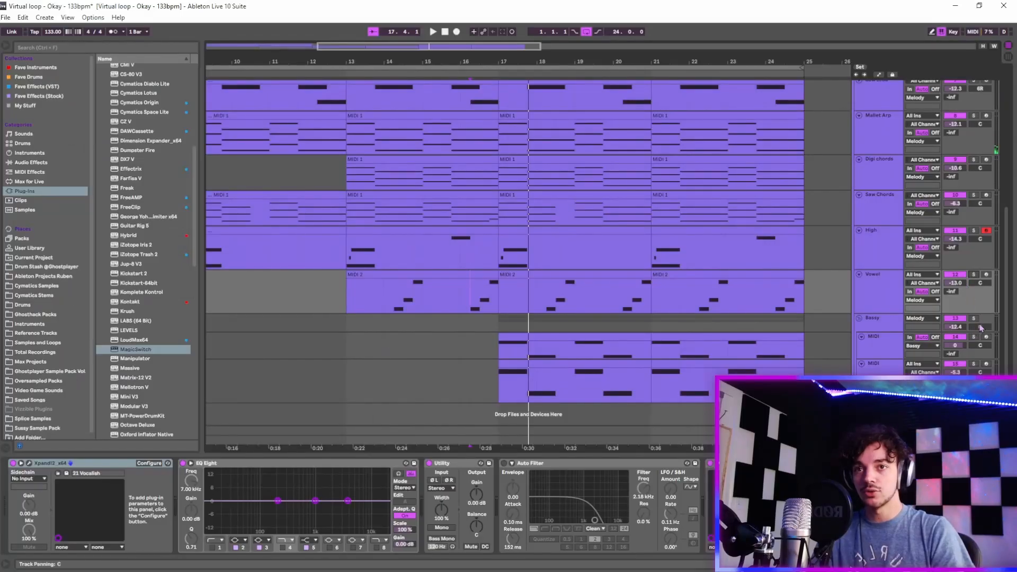
Step: Solo the Bassy group and play it from bar 17
left_click(888, 330)
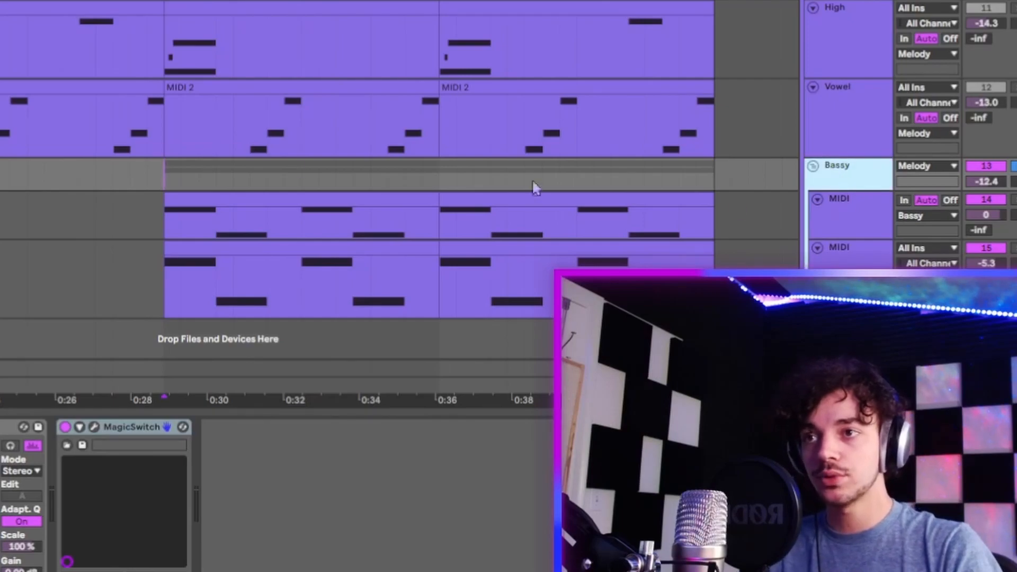
left_click(162, 177)
key("space")
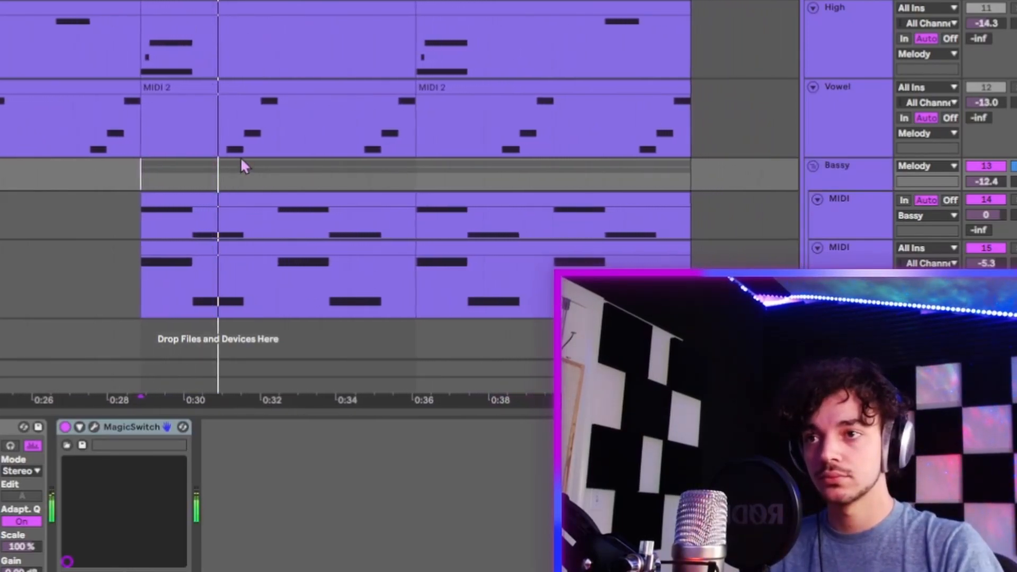
key("space")
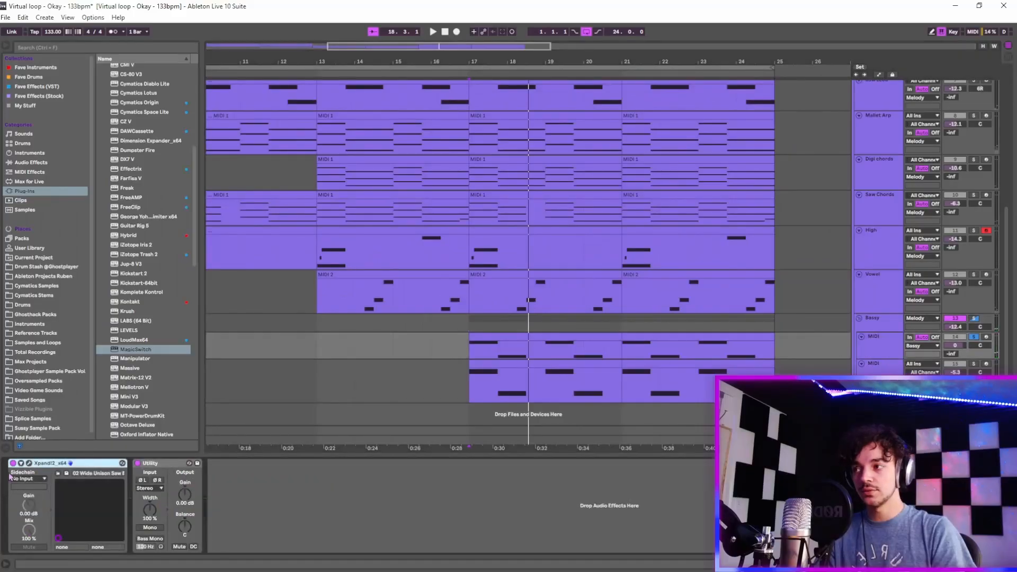
Step: Inspect the Wide Unison Saw Bass sound on the Bassy group's first MIDI track and play that layer from bar 17
left_click(22, 464)
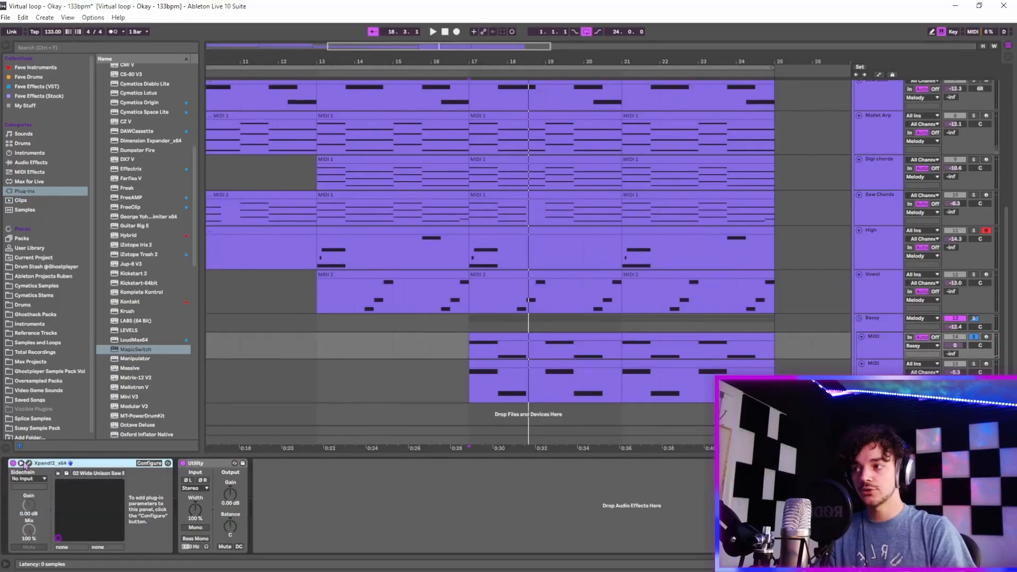
left_click(28, 464)
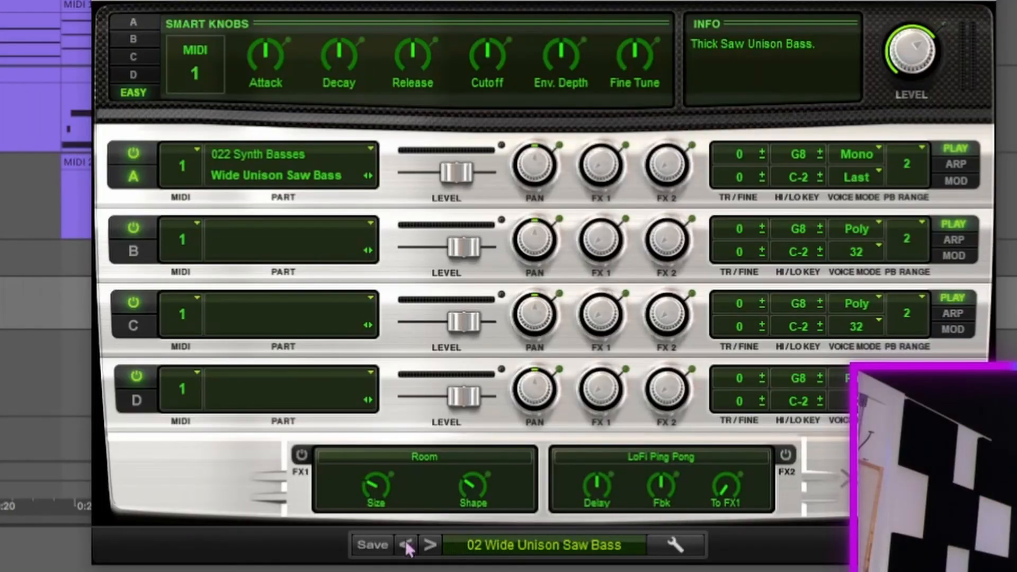
left_click(491, 546)
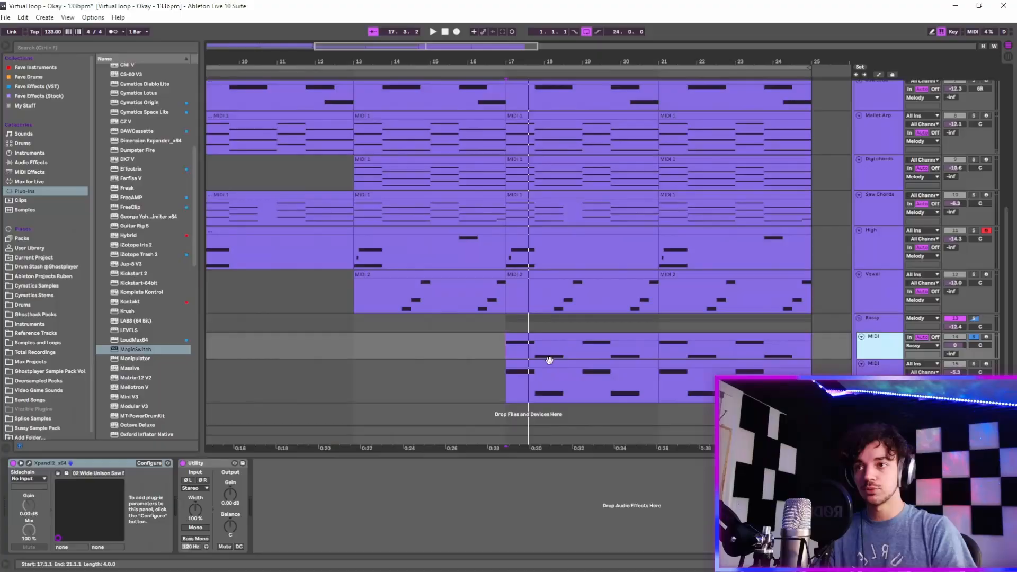
key("space")
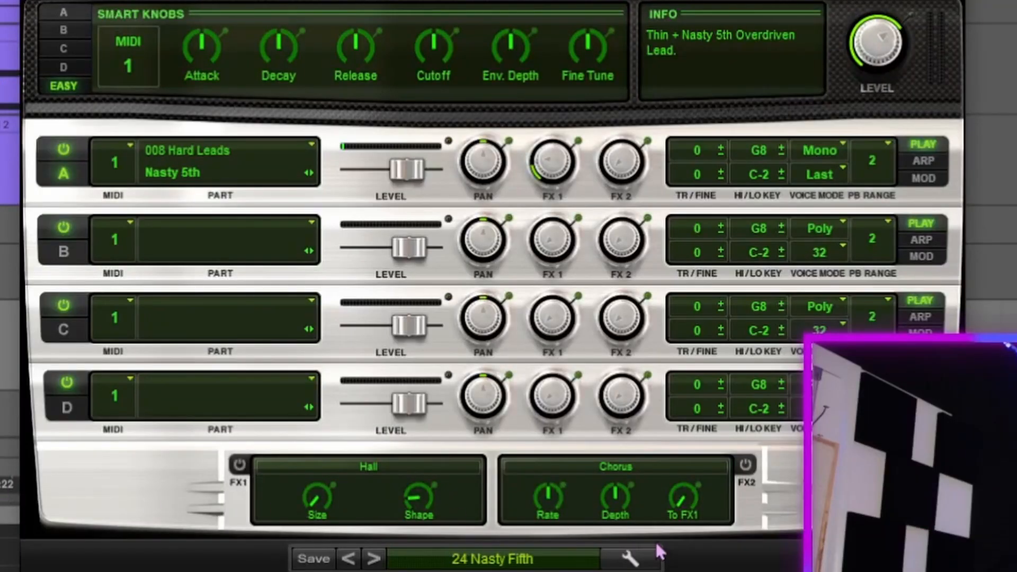
Step: View the preset list for the Bassy group's second layer, keeping 24 Nasty Fifth
left_click(498, 560)
mouse_move(493, 479)
left_click(95, 524)
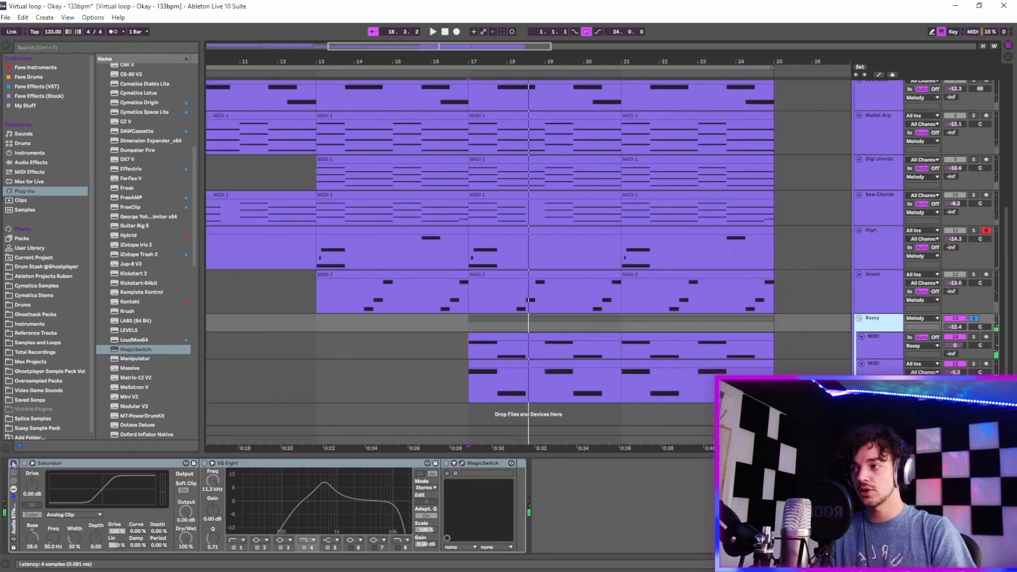
Step: Switch the Bassy group's effect rack back on and inspect its Saturator, EQ Eight and MagicSwitch
left_click(12, 463)
left_click(74, 464)
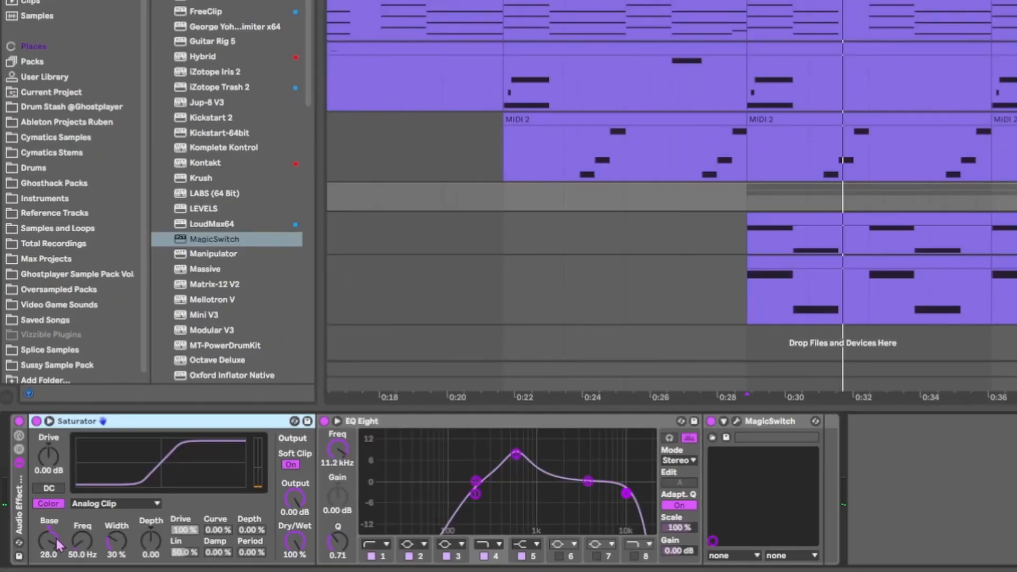
left_click(508, 420)
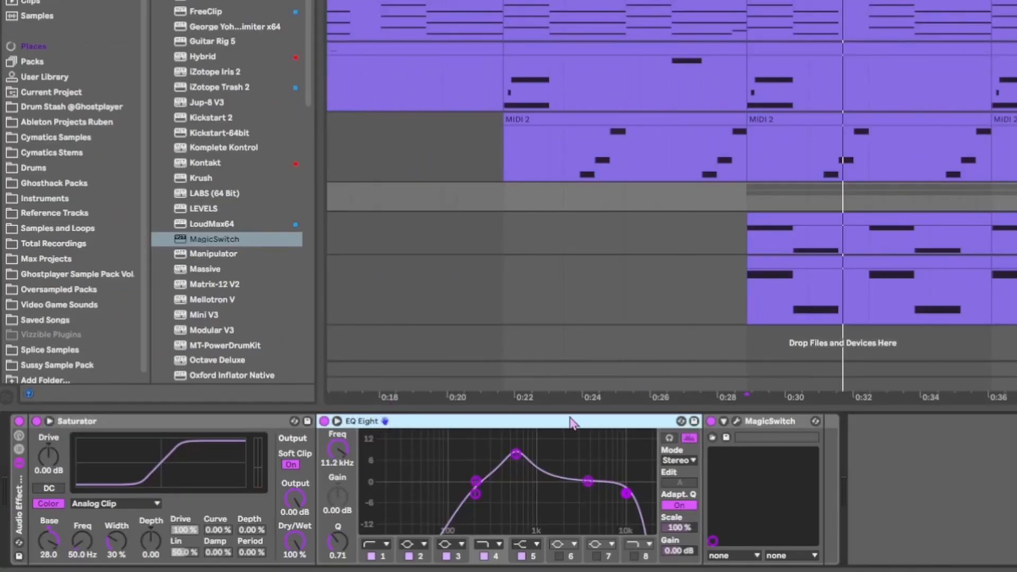
left_click(737, 422)
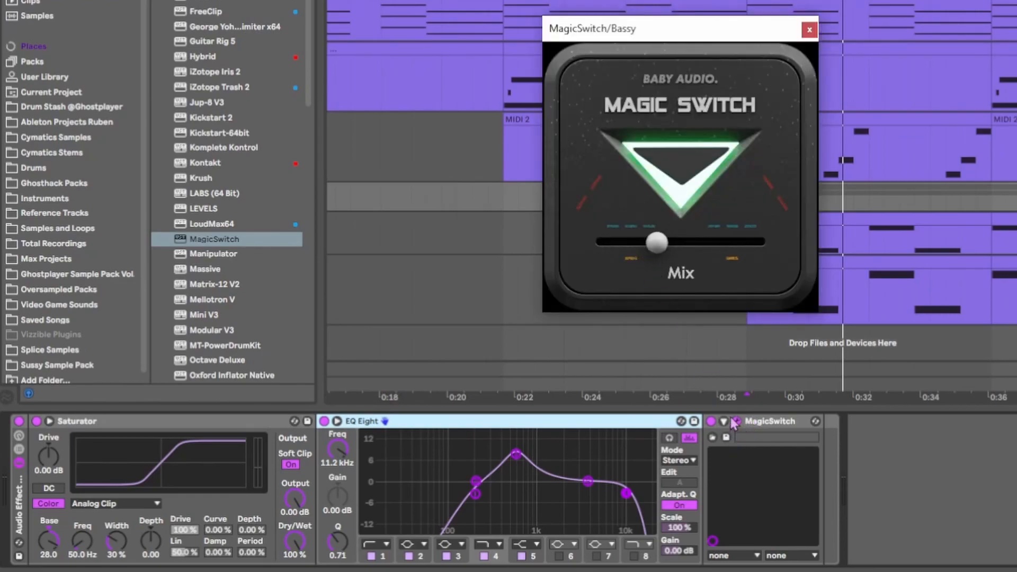
left_click(735, 422)
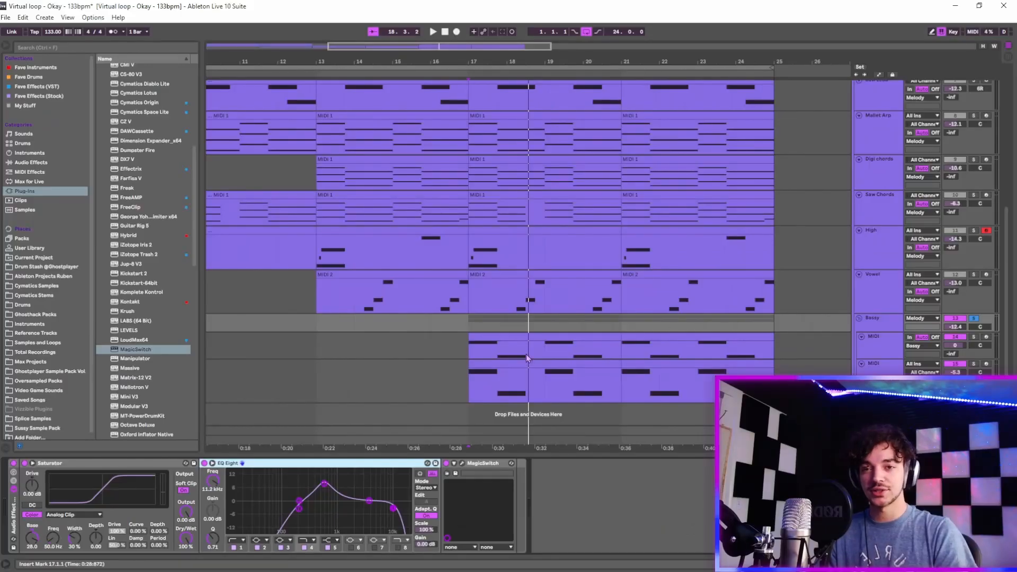
Step: Play the full arrangement with all tracks from bar 17, where the Bassy group comes in
key("space")
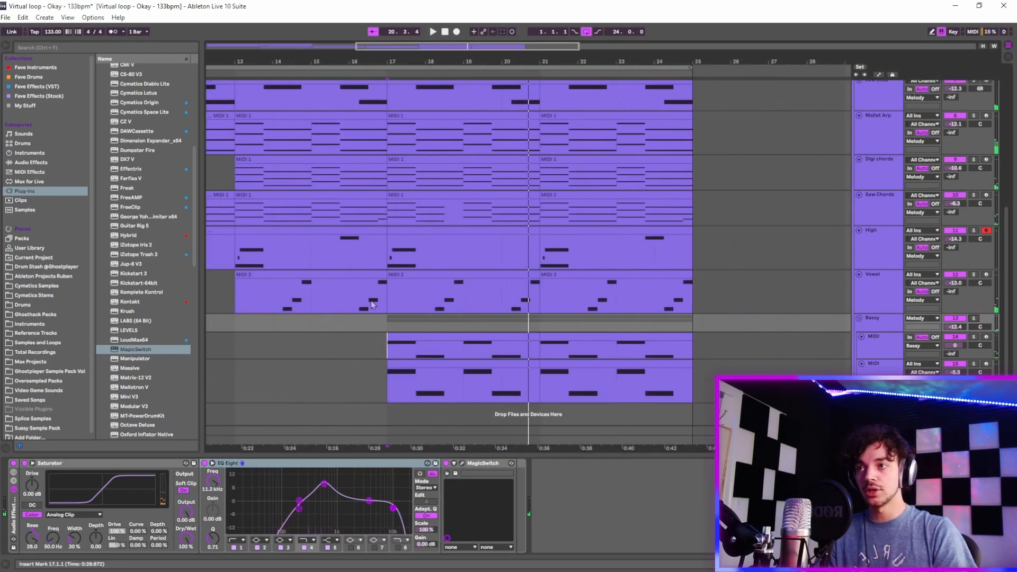
left_click(392, 305)
key("space")
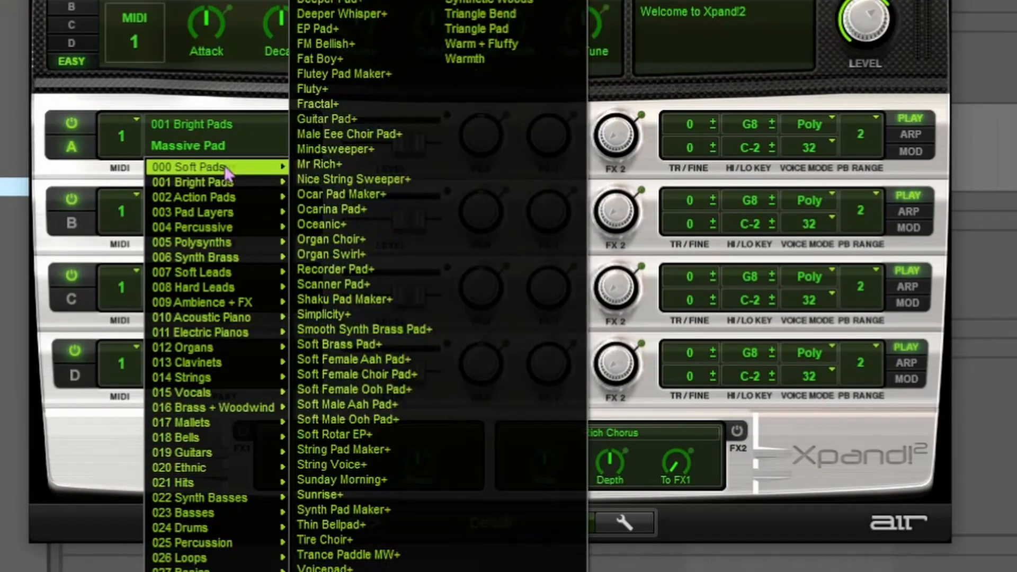
Step: Browse Xpand!2's 009 Ambience + FX sounds and audition presets from +30 Aliens through +35 Maschinen Raum
mouse_move(196, 306)
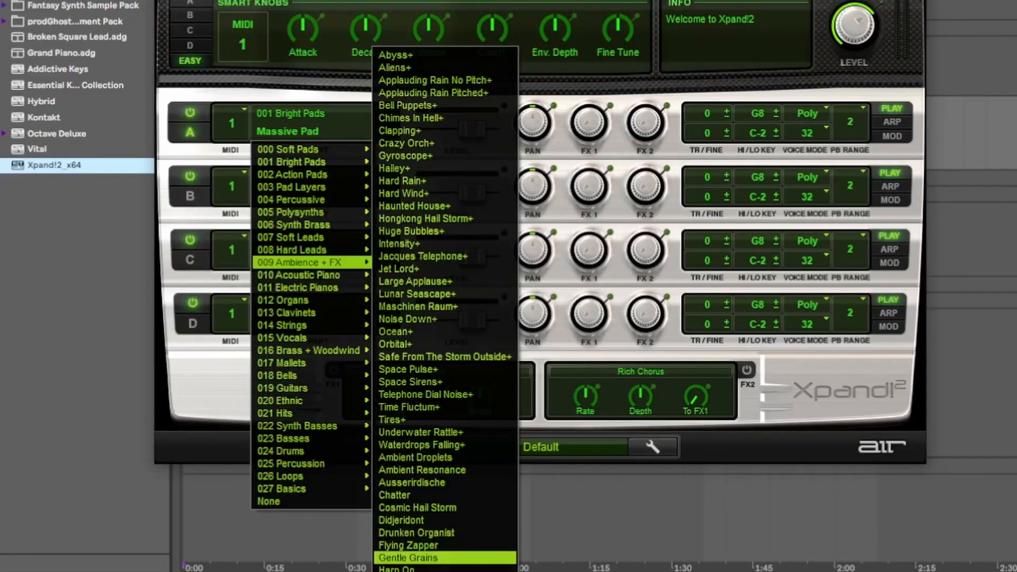
left_click(1003, 5)
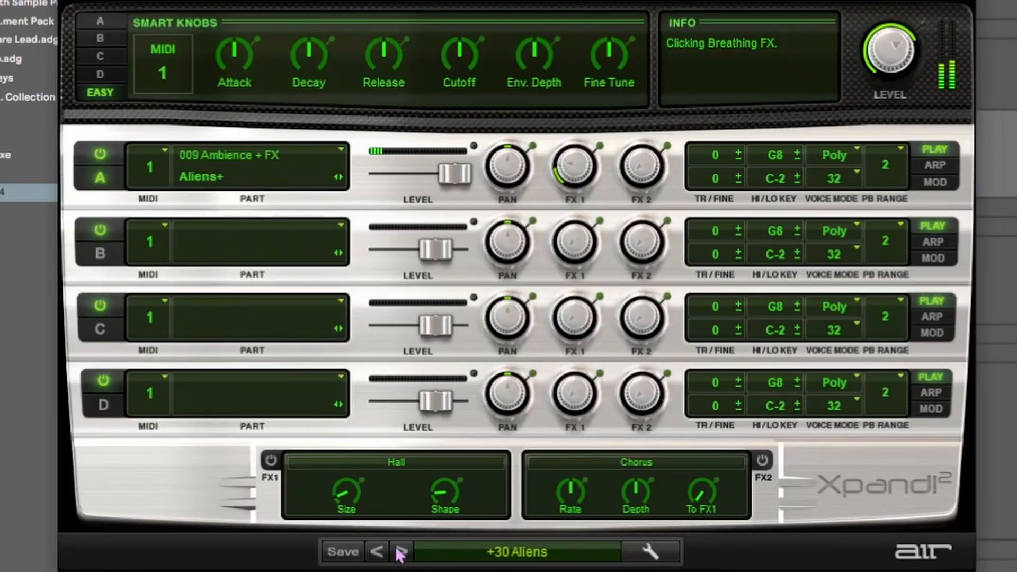
left_click(401, 553)
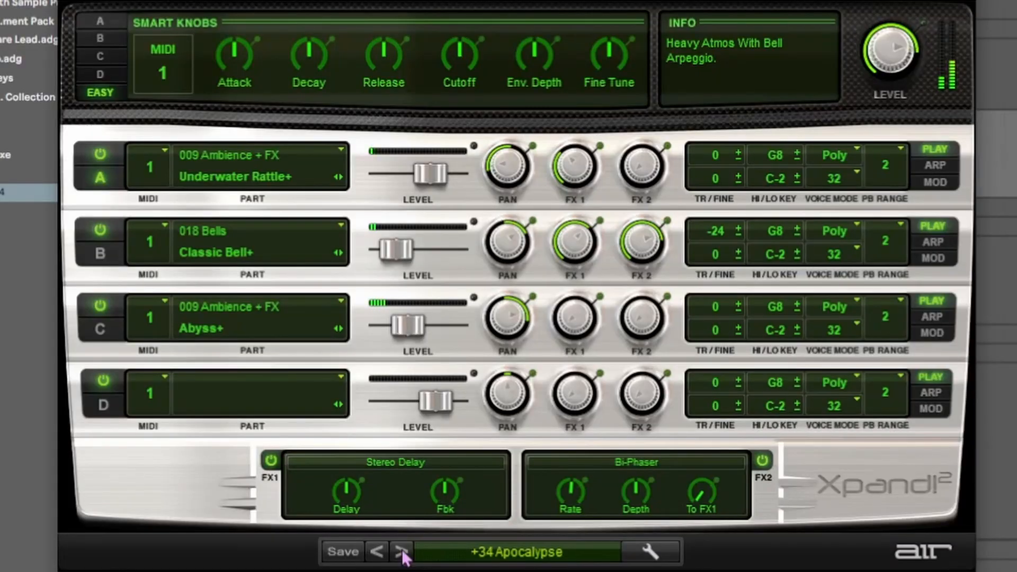
left_click(402, 552)
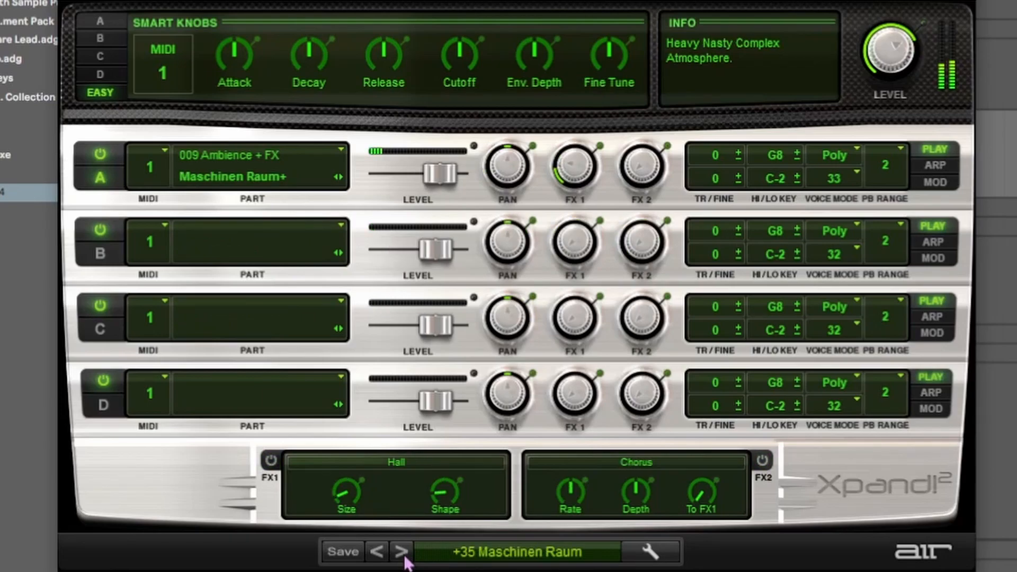